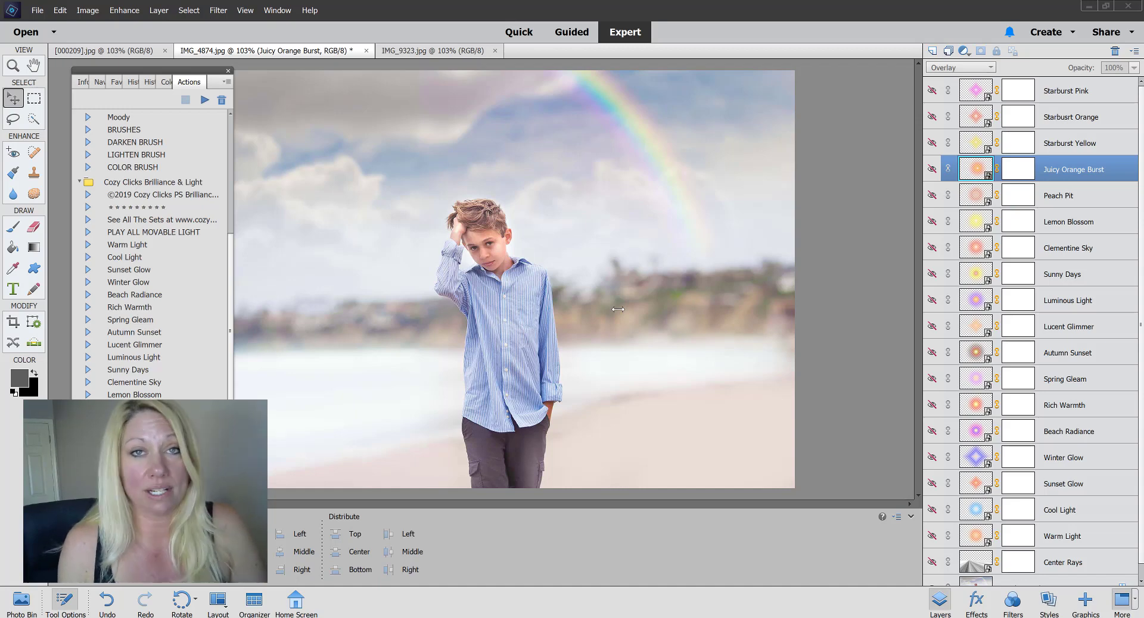
Step: Switch to the IMG_9323.jpg photo of the girl in the grass
left_click(432, 52)
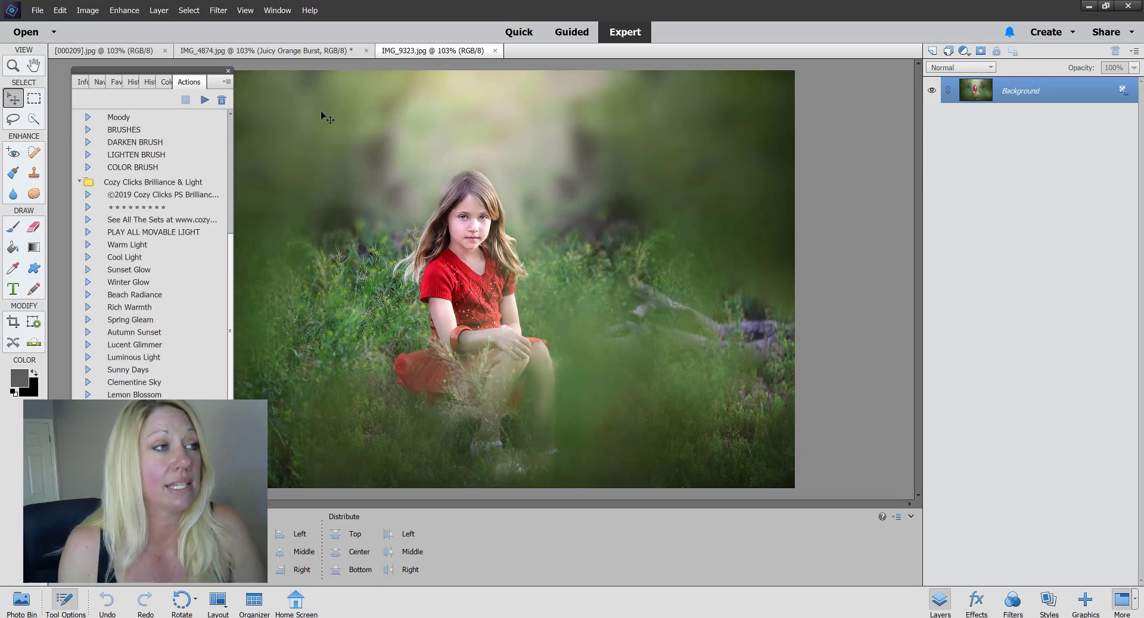
Step: Go back to the IMG_4874 boy-on-the-beach photo
left_click(324, 52)
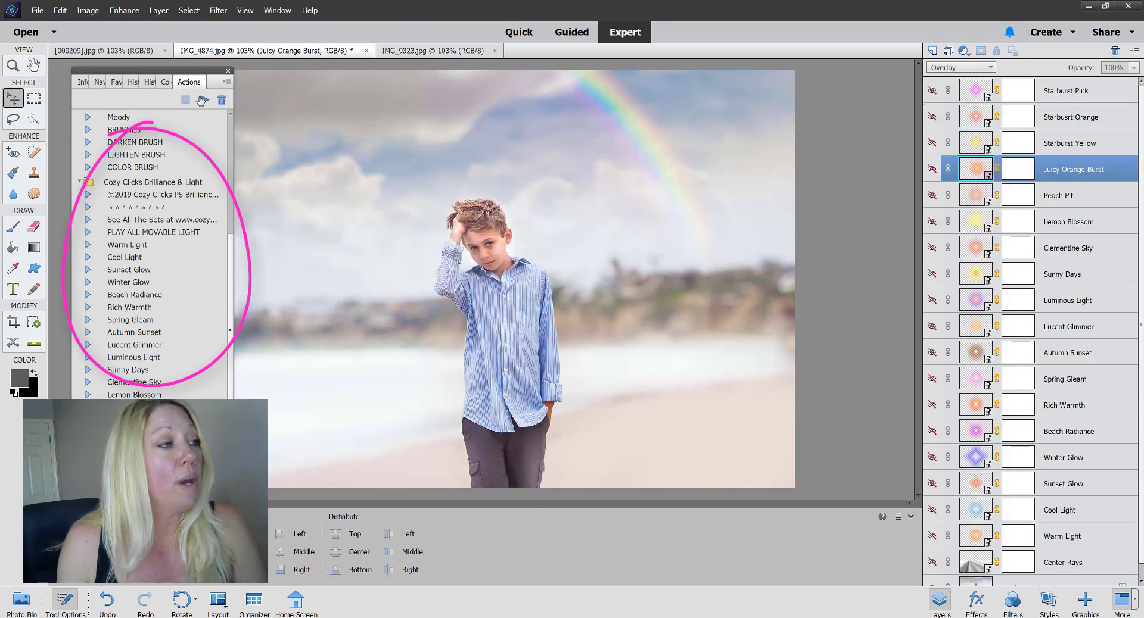
scroll(158, 269, "down", 6)
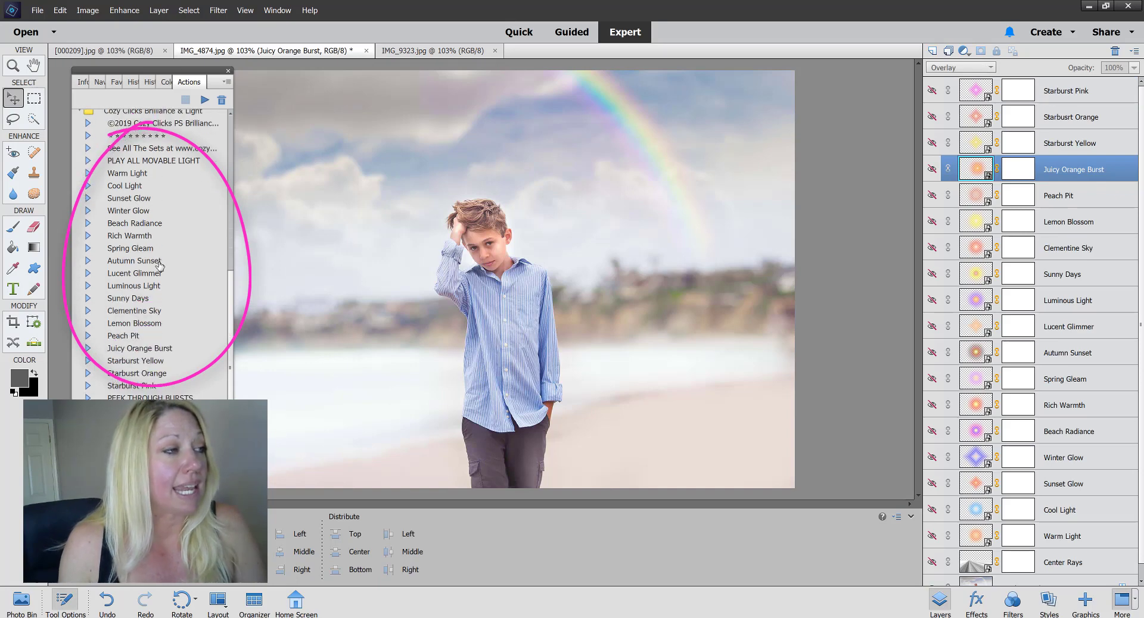
scroll(160, 267, "down", 1)
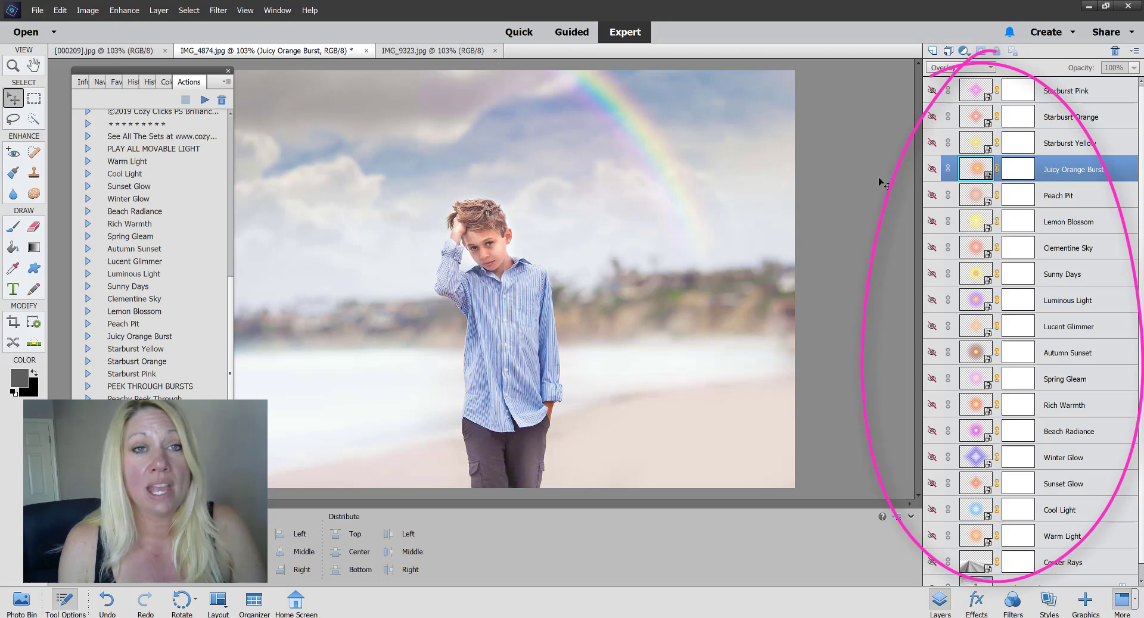
Step: Preview the Starburst Pink, Orange and Yellow glows, then show only Juicy Orange Burst
left_click(932, 92)
left_click(931, 92)
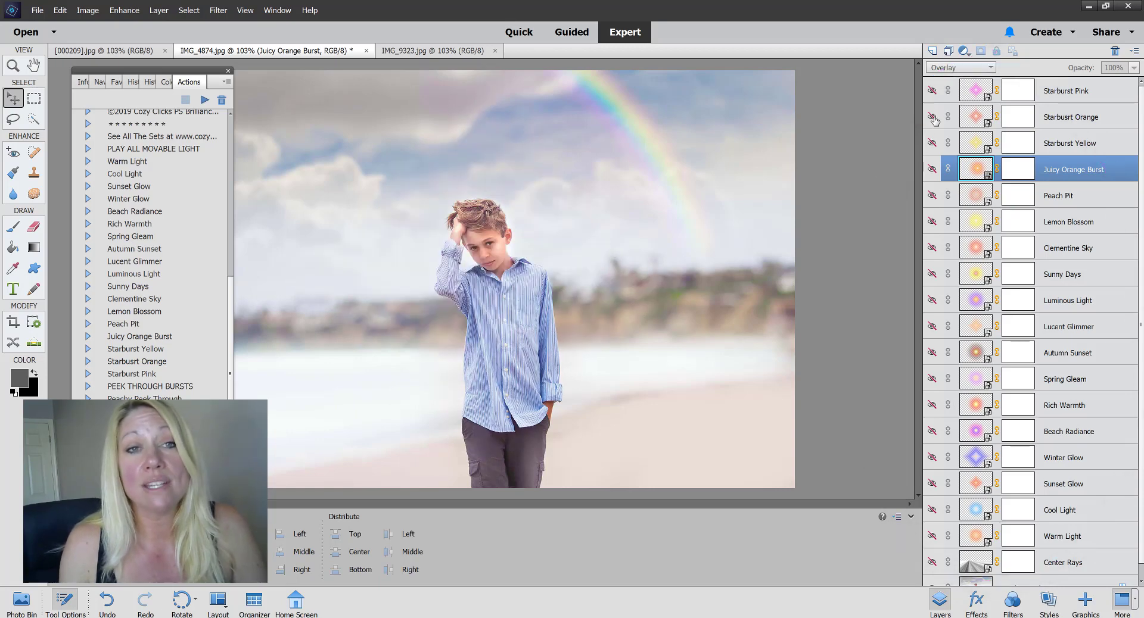
left_click(933, 118)
left_click(932, 118)
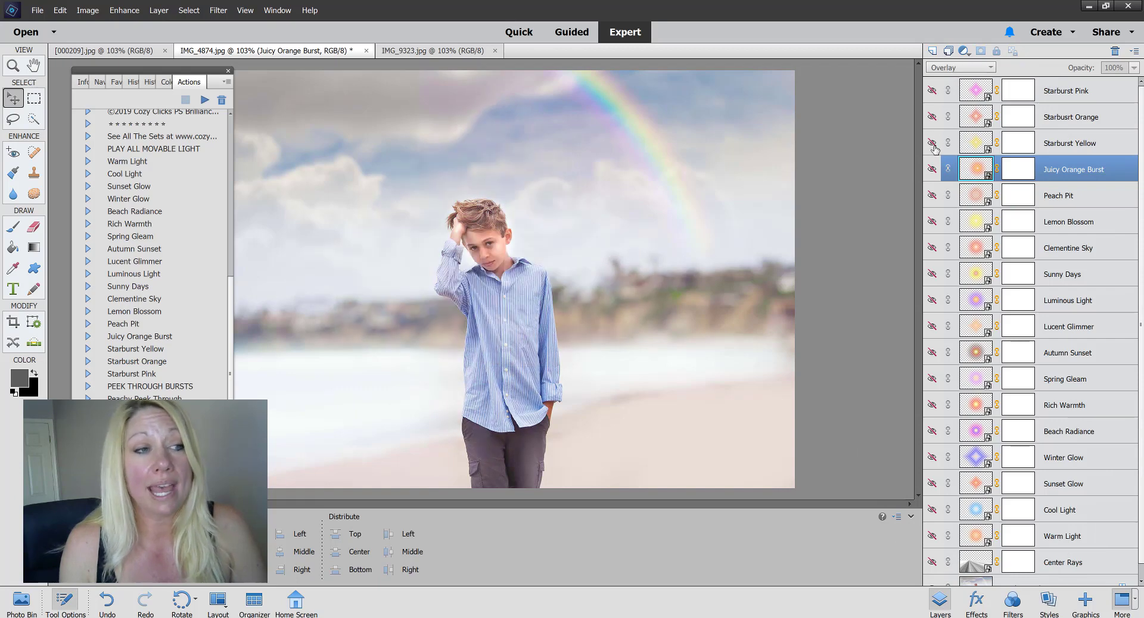
left_click(932, 143)
left_click(933, 144)
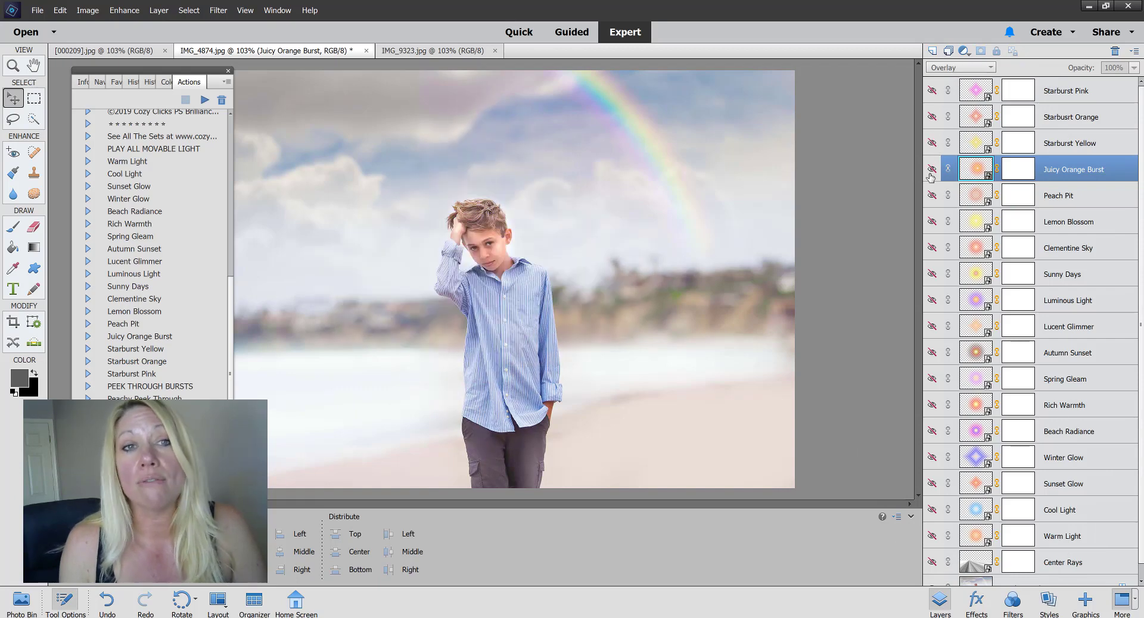
left_click(931, 172)
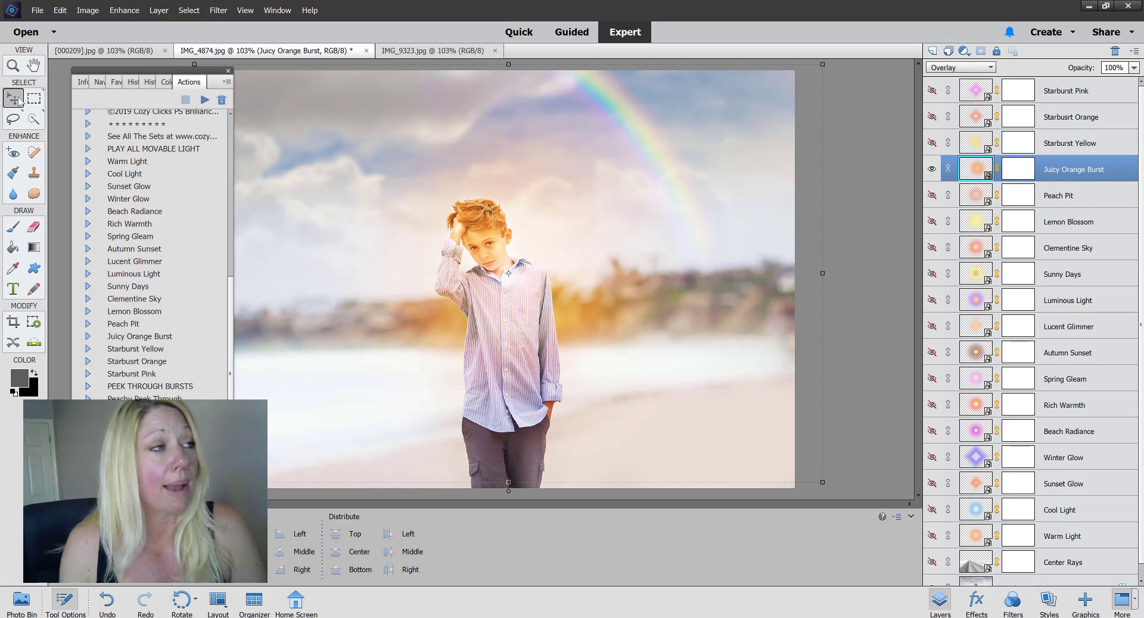
Step: Drag the Juicy Orange Burst glow to the boy's left, low over the horizon, and select Background
left_click_drag(201, 70, 122, 71)
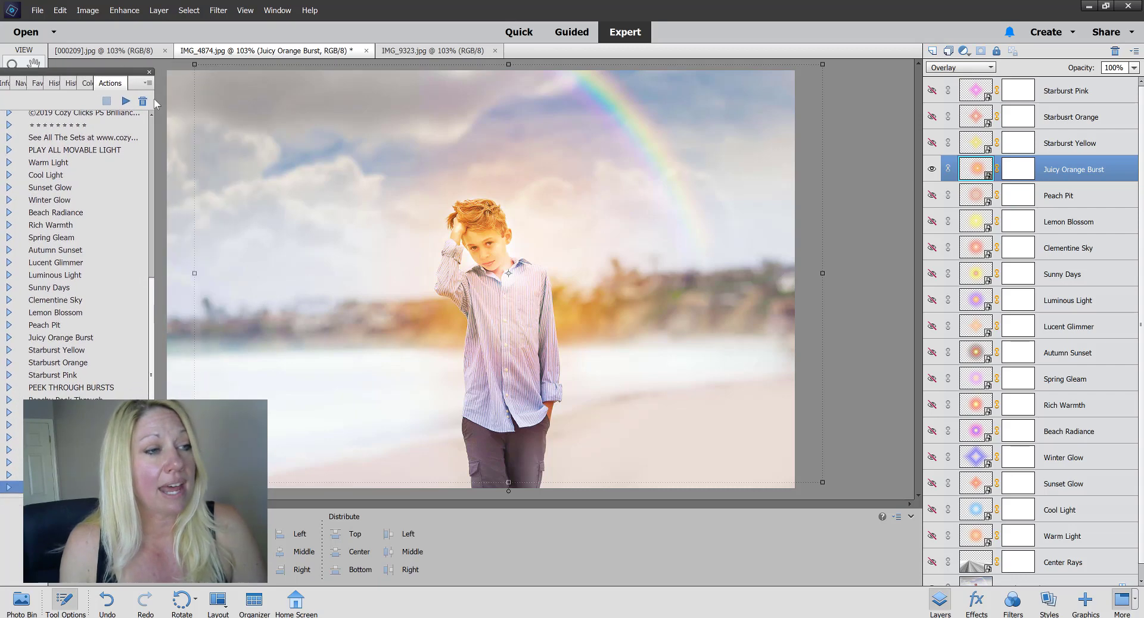
left_click_drag(503, 288, 633, 383)
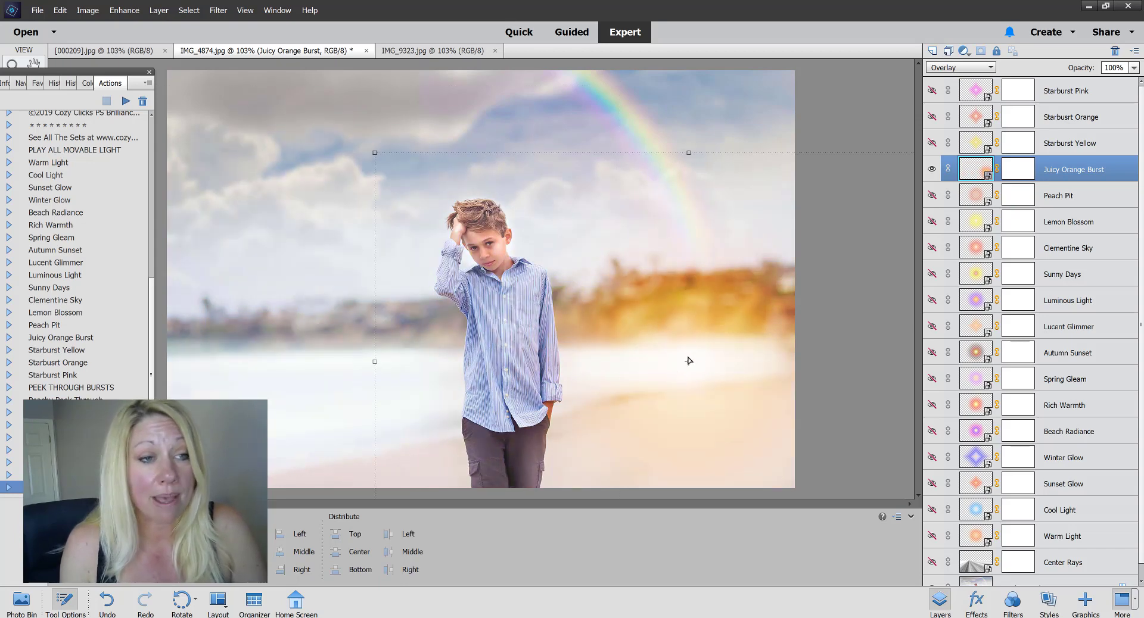
left_click_drag(686, 361, 291, 302)
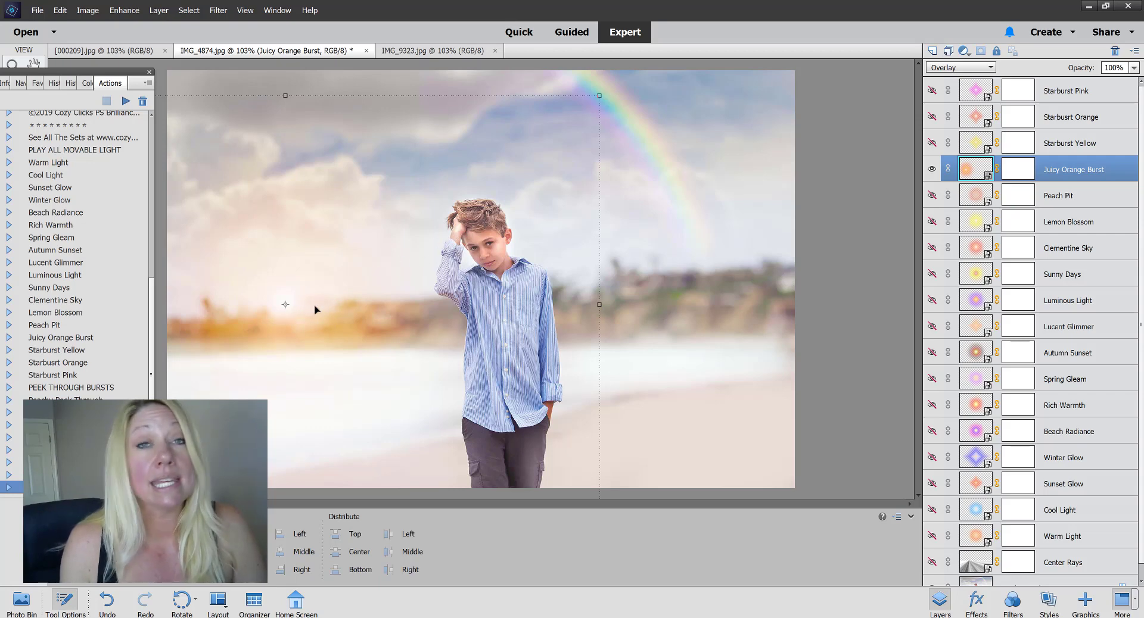
mouse_move(325, 303)
left_mouse_down()
mouse_move(338, 282)
mouse_move(338, 298)
left_mouse_up()
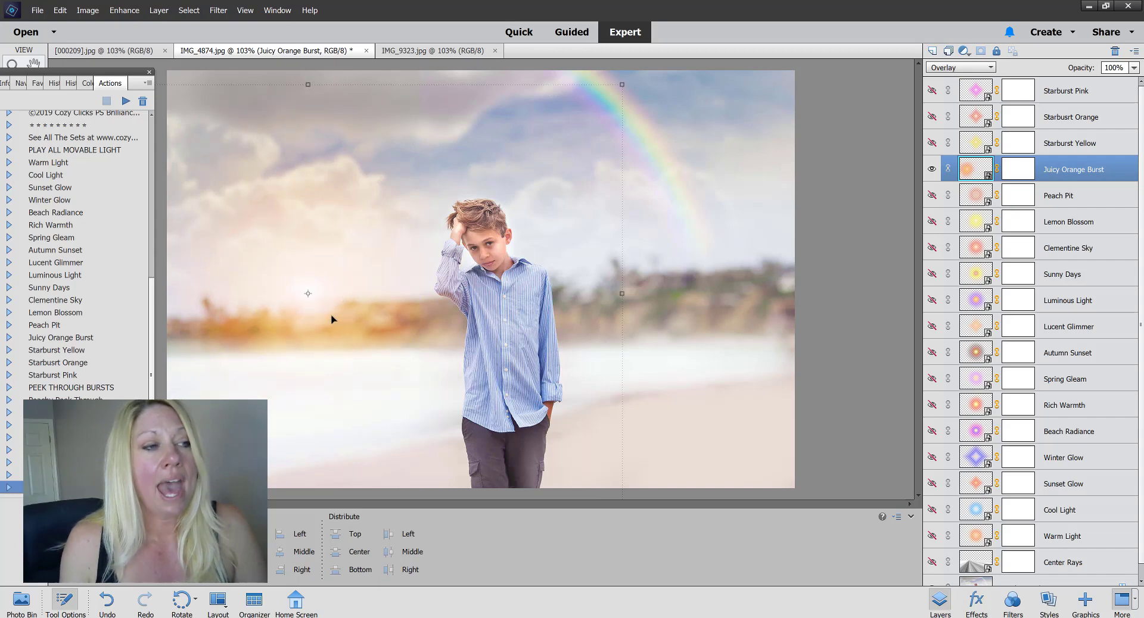
key("alt+comma")
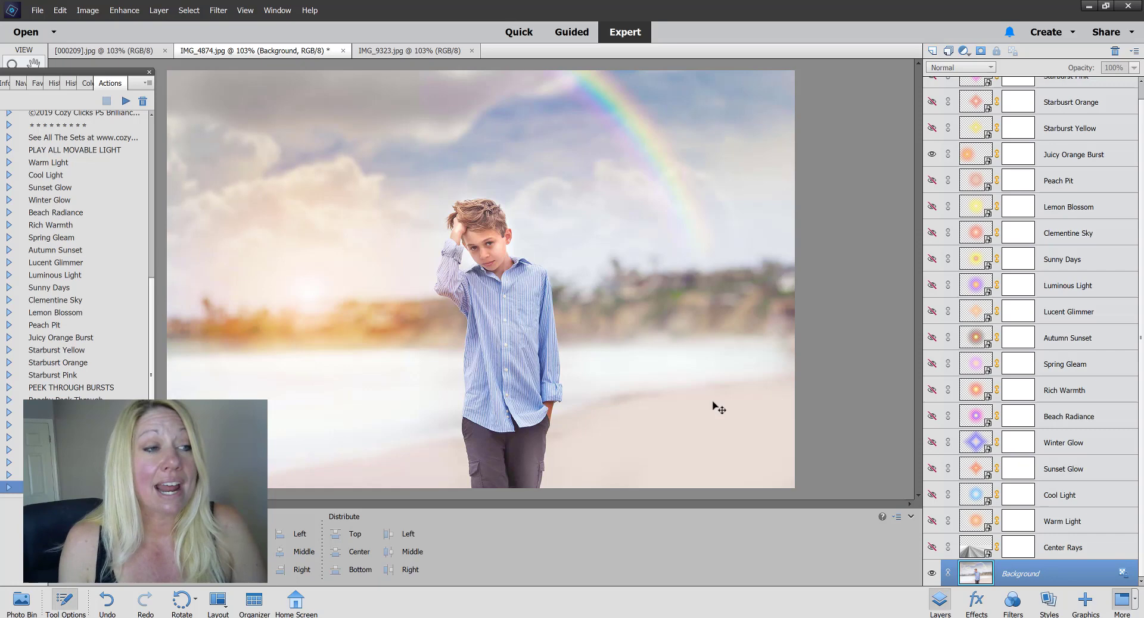
Step: Try the Beach Radiance glow right of the boy, hide it, and return to IMG_9323
left_click(932, 417)
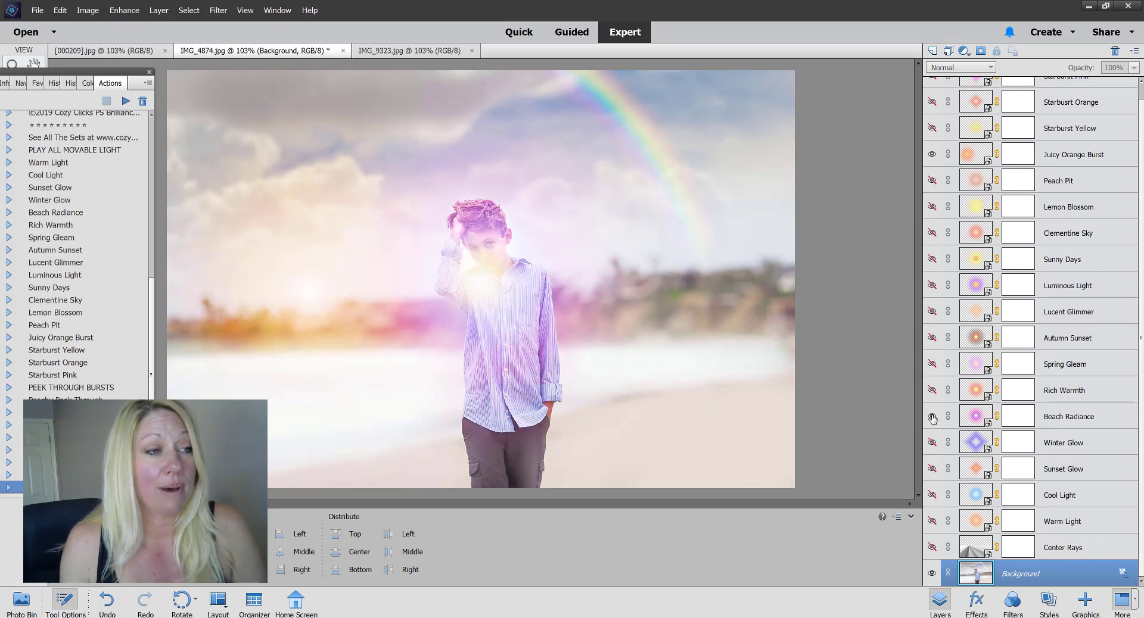
left_click(932, 417)
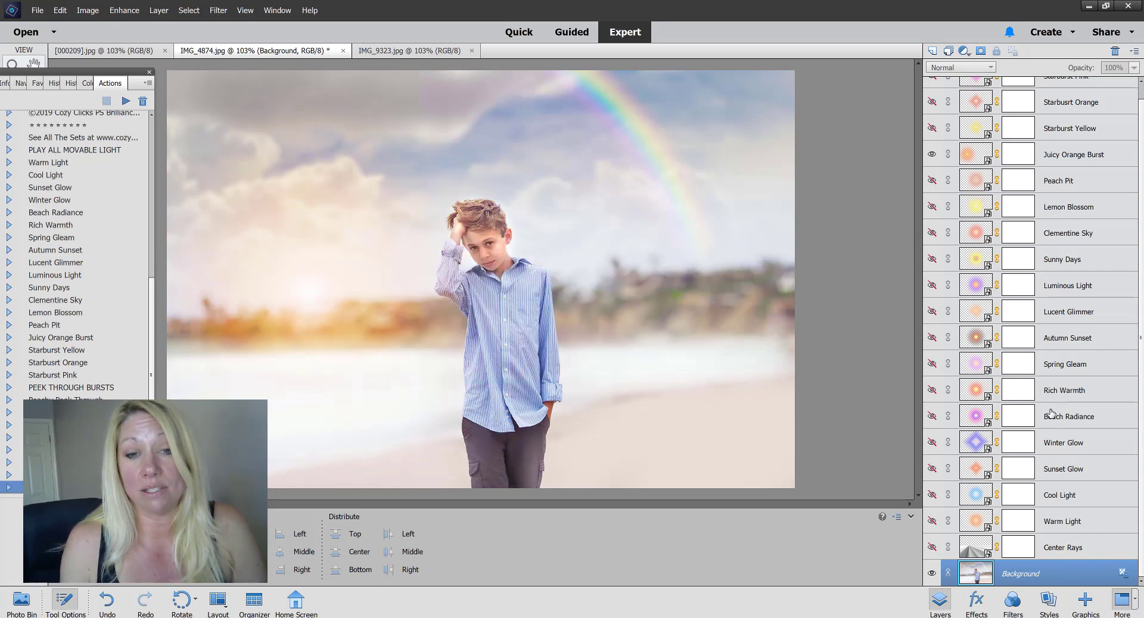
left_click(931, 417)
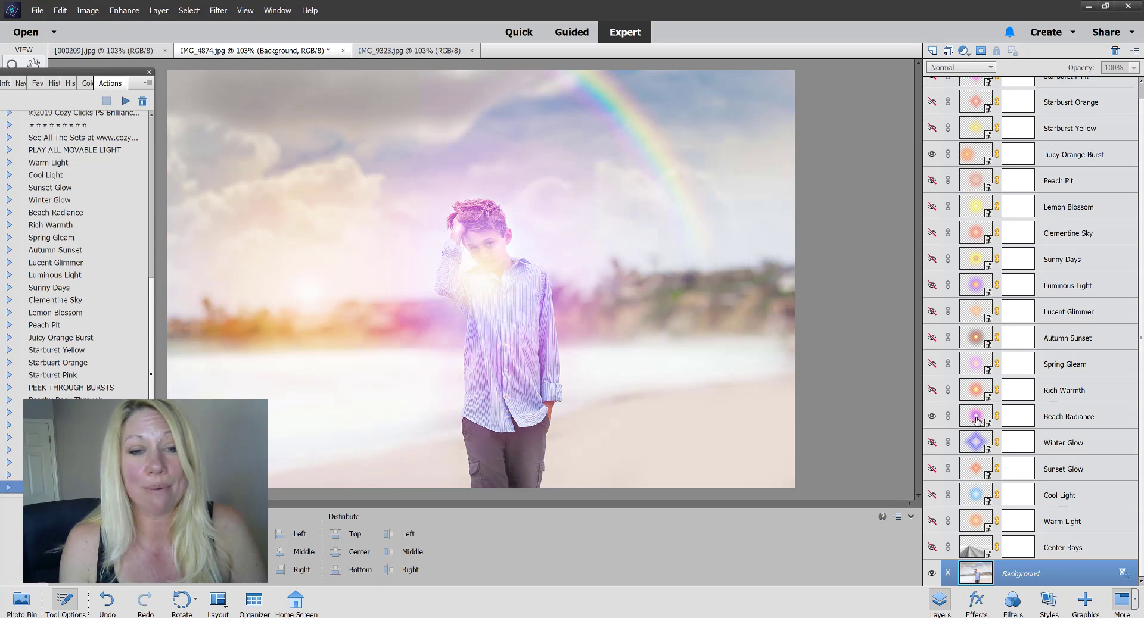
left_click_drag(493, 324, 742, 295)
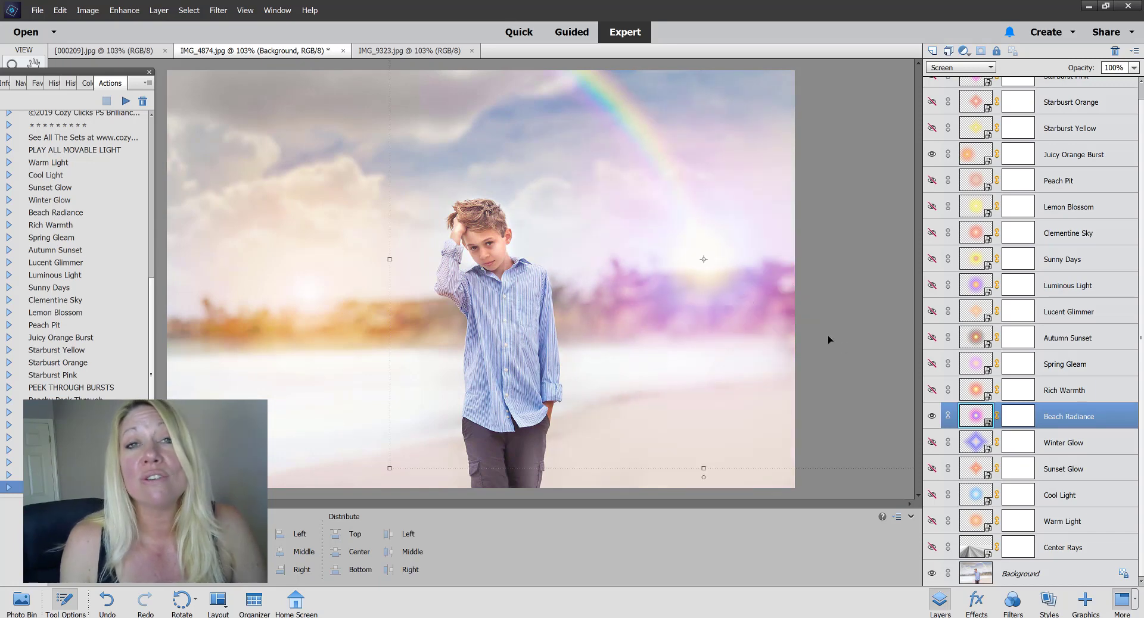
left_click(931, 415)
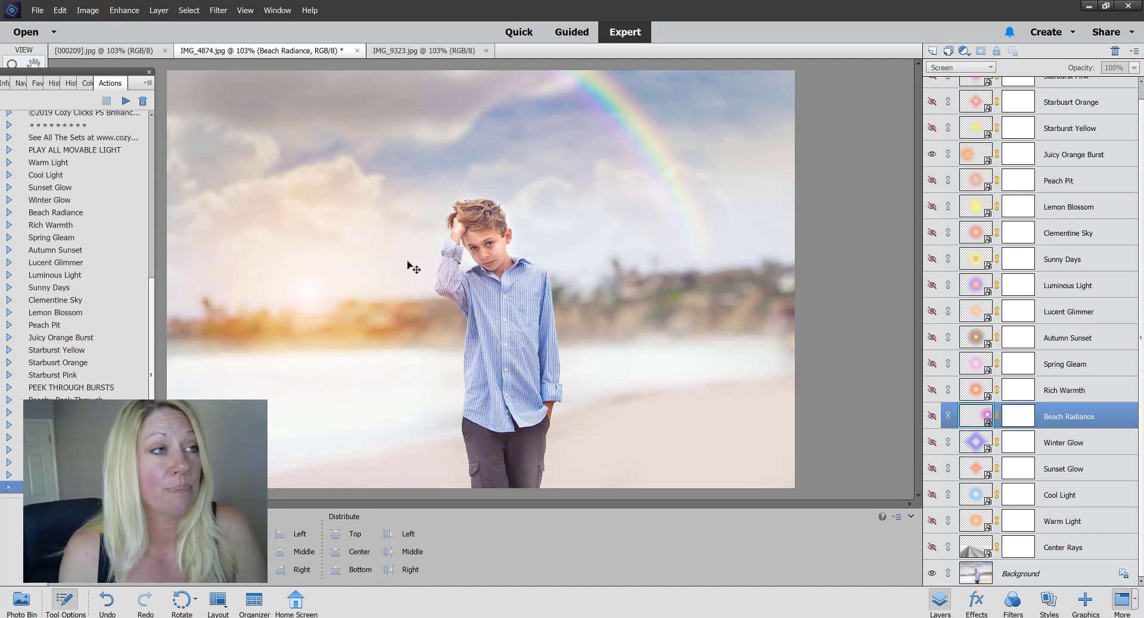
left_click(396, 51)
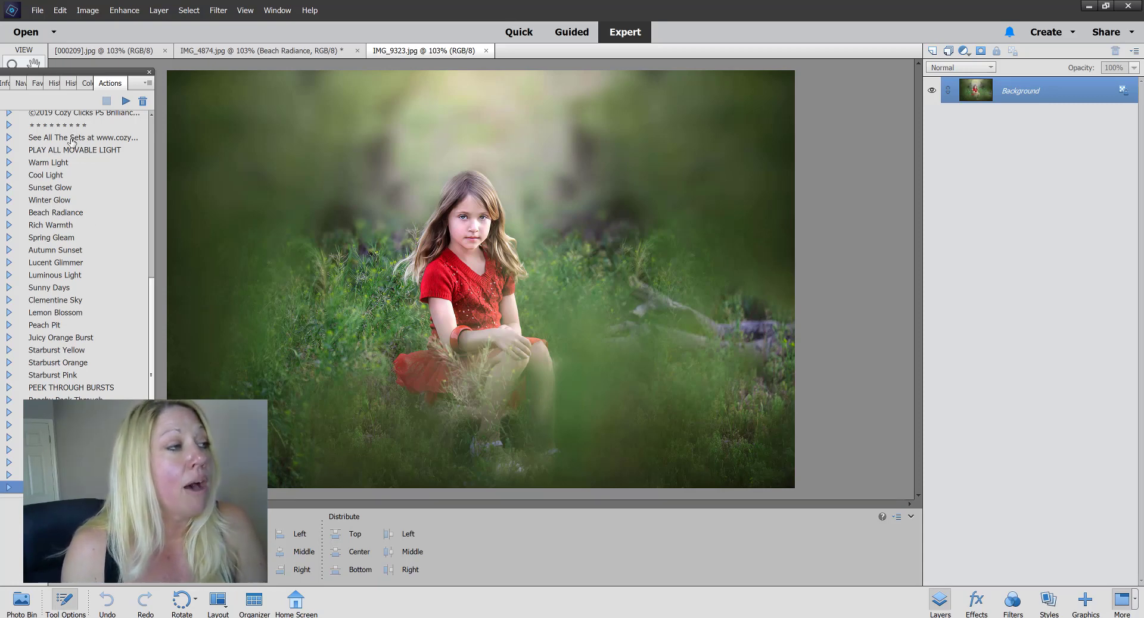
Step: Run the Peachy Peek Through action on the girl-in-grass photo
scroll(72, 354, "down", 2)
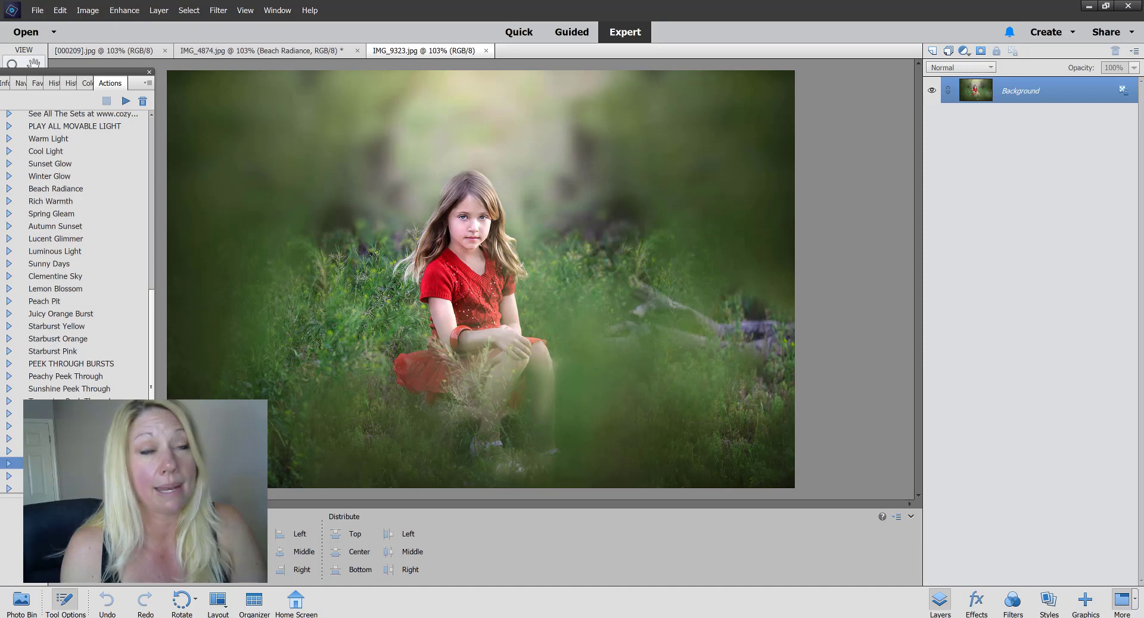
left_click(79, 378)
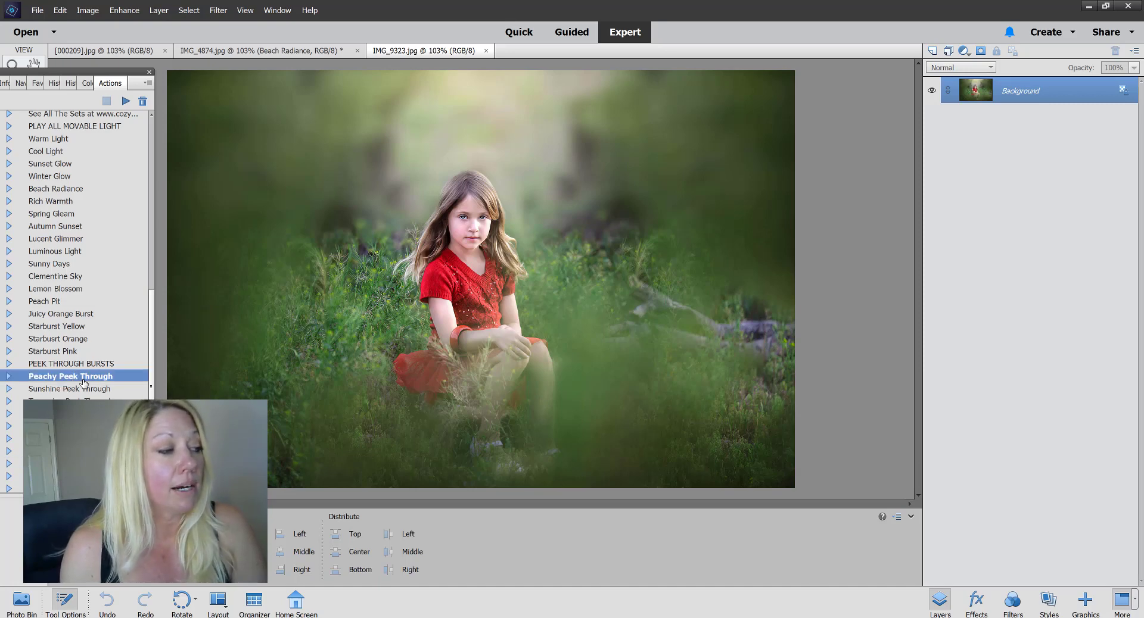
left_click(126, 100)
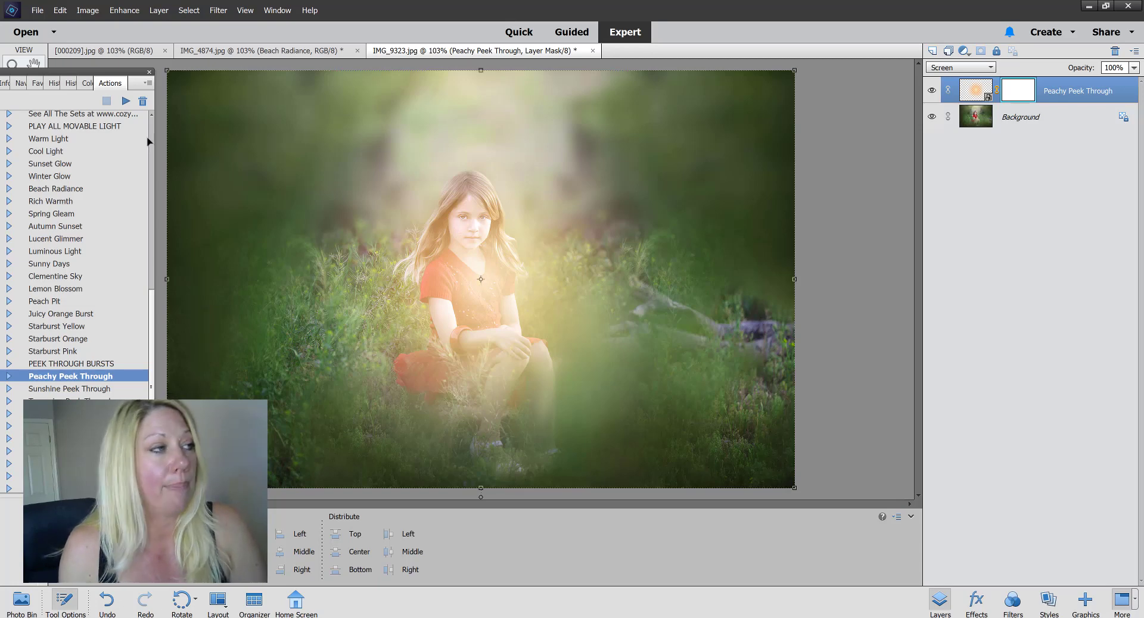
Step: Move the Peachy Peek Through glow up to the photo's upper right
left_click_drag(81, 75, 81, 162)
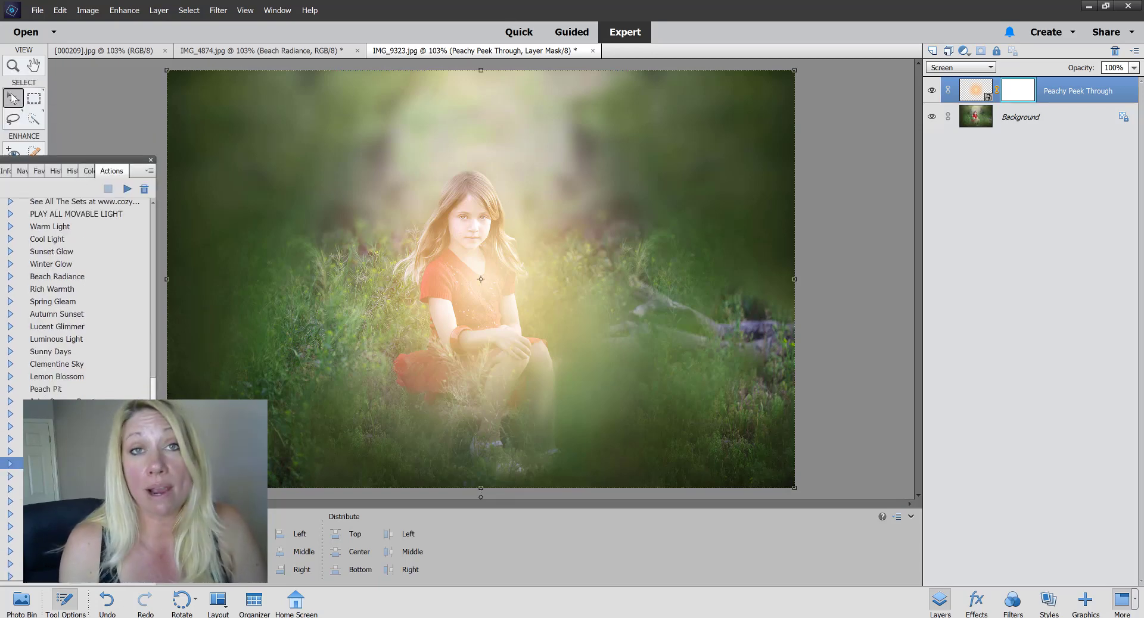
left_click_drag(477, 271, 675, 442)
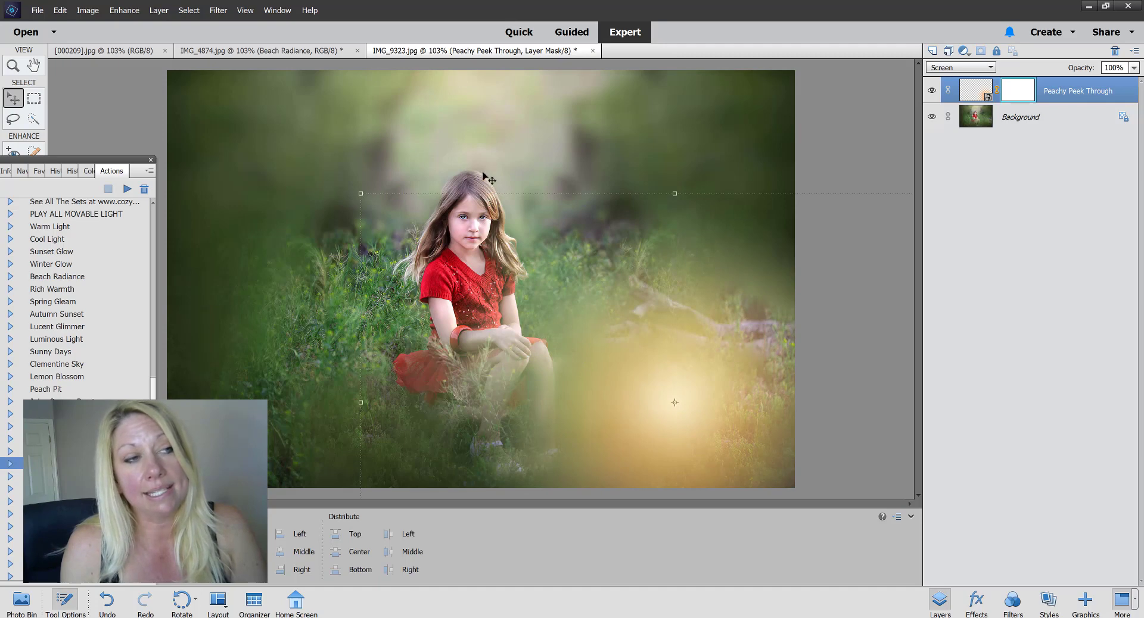
left_click_drag(683, 411, 627, 98)
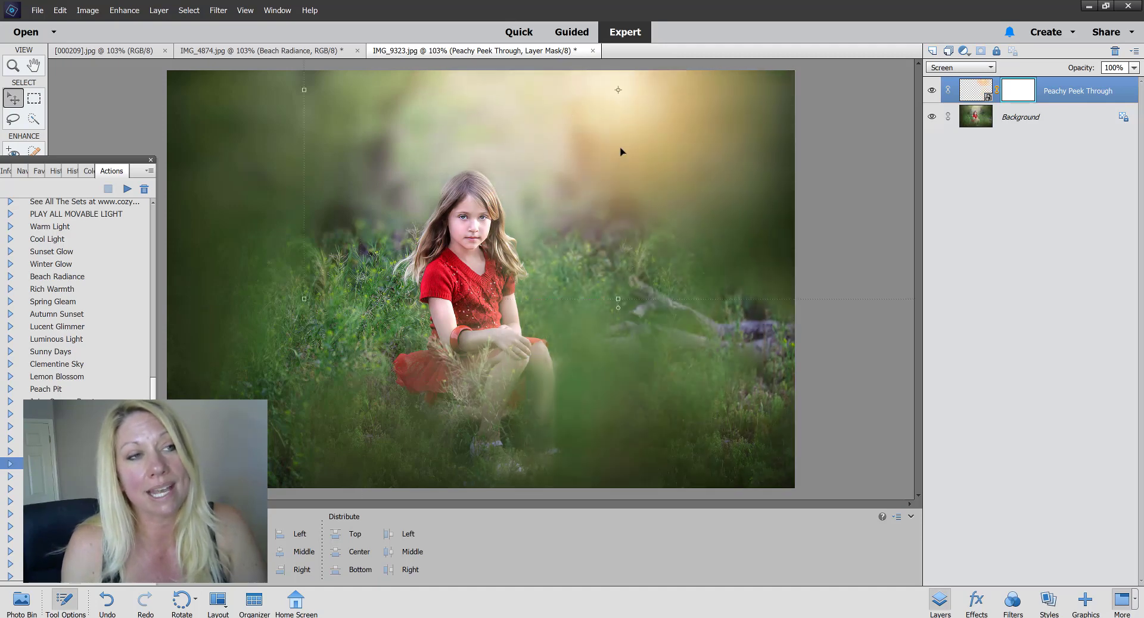
mouse_move(631, 141)
left_mouse_down()
mouse_move(632, 126)
mouse_move(642, 138)
left_mouse_up()
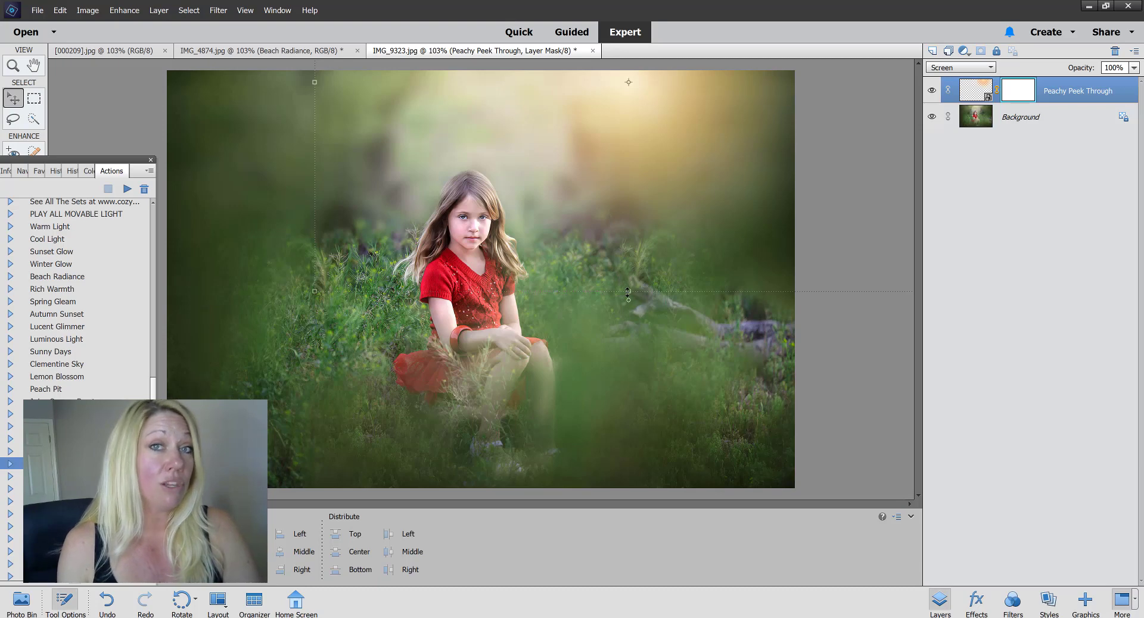
Step: Stretch the glow wider and taller, to 132.53% height, and shift it right
left_click_drag(629, 291, 628, 387)
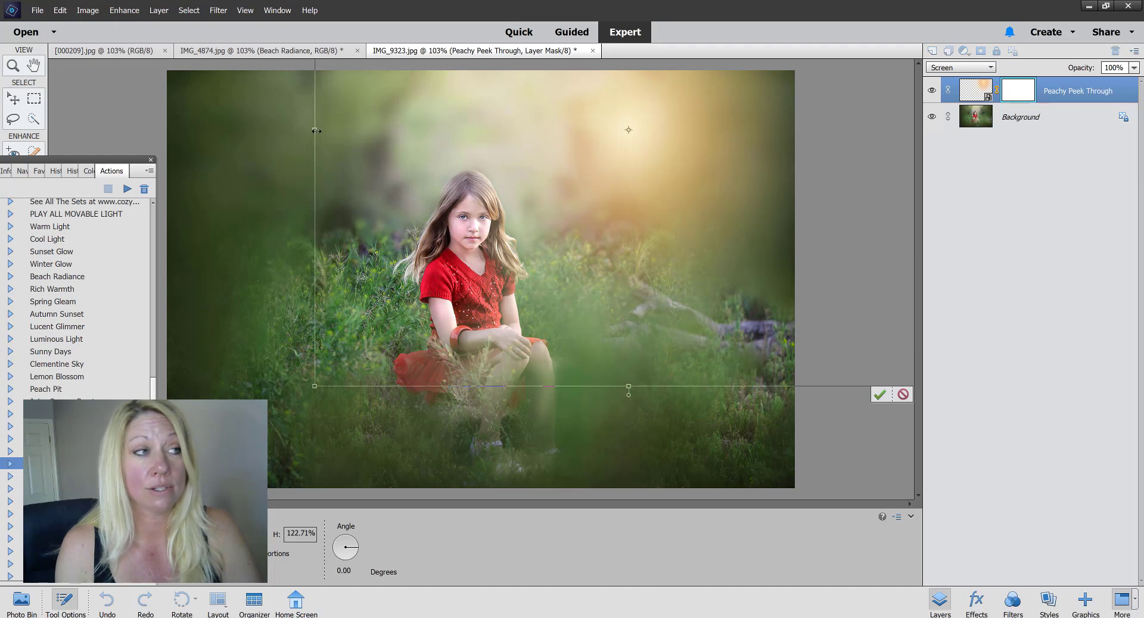
left_click_drag(316, 131, 181, 130)
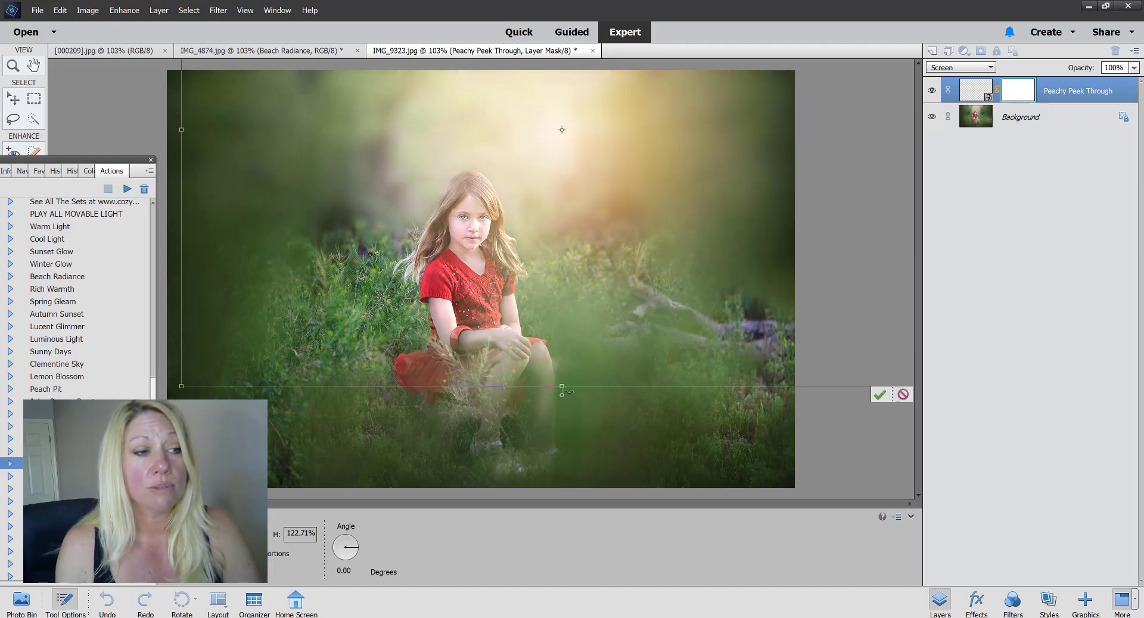
left_click_drag(561, 388, 563, 406)
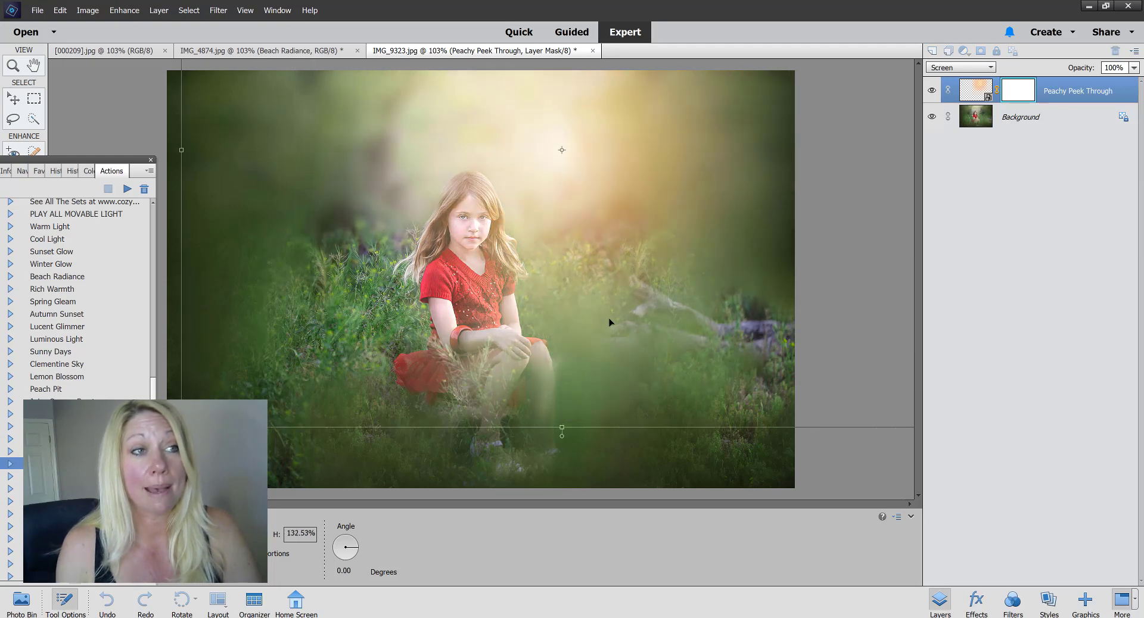
left_click_drag(573, 292, 639, 257)
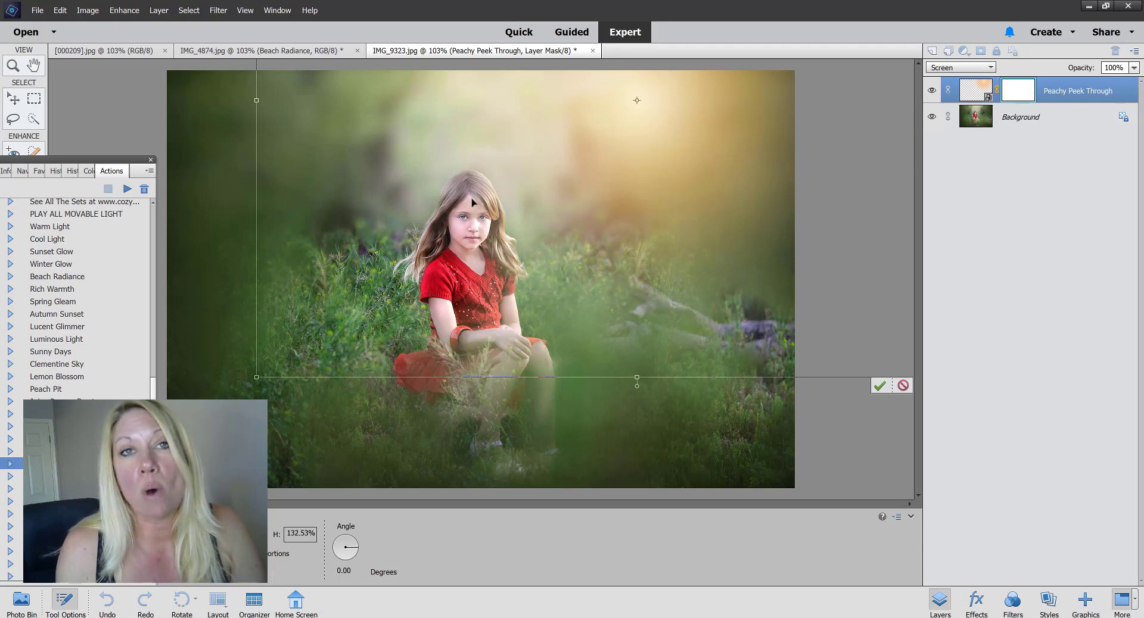
left_click_drag(28, 161, 124, 87)
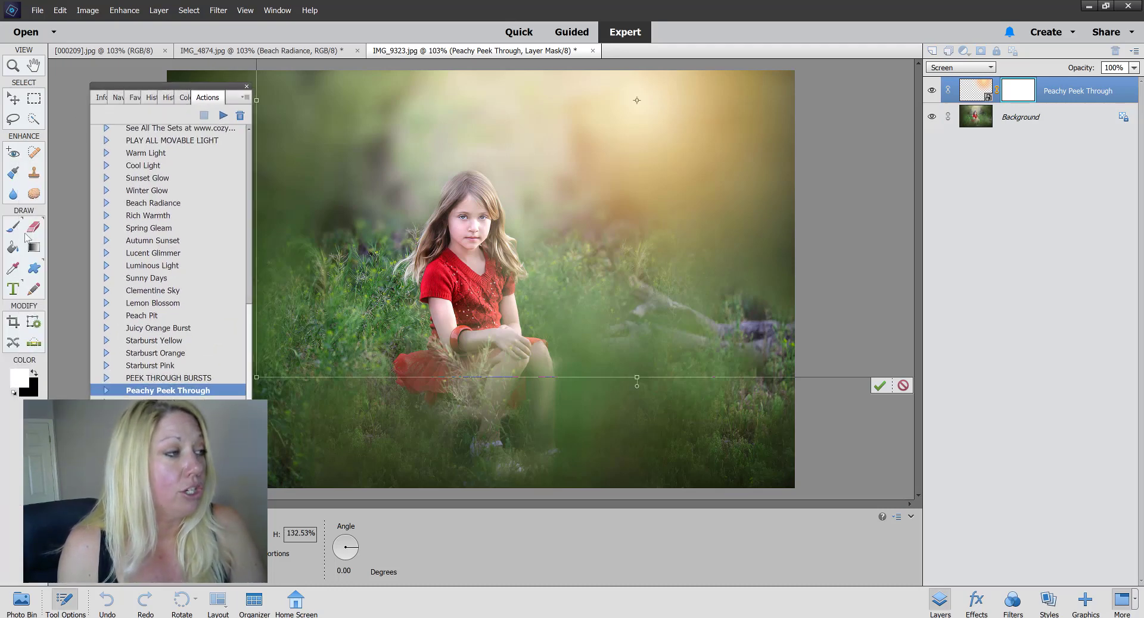
Step: Apply the resize and paint black with a 125 px brush over the girl's face and chest
left_click(23, 262)
left_click(512, 239)
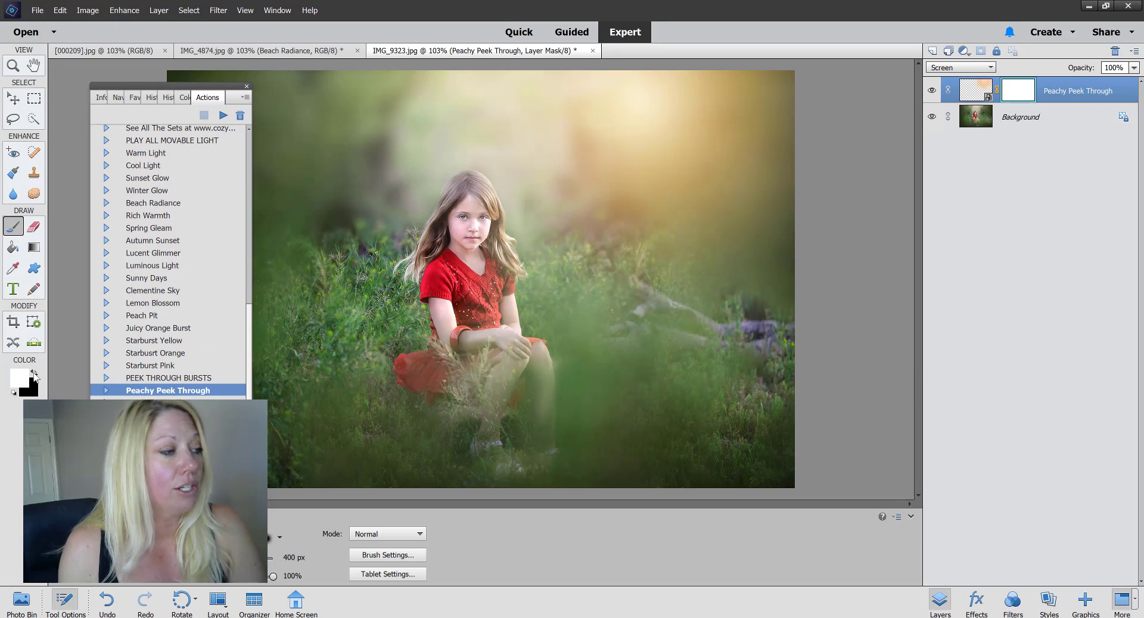
left_click(34, 374)
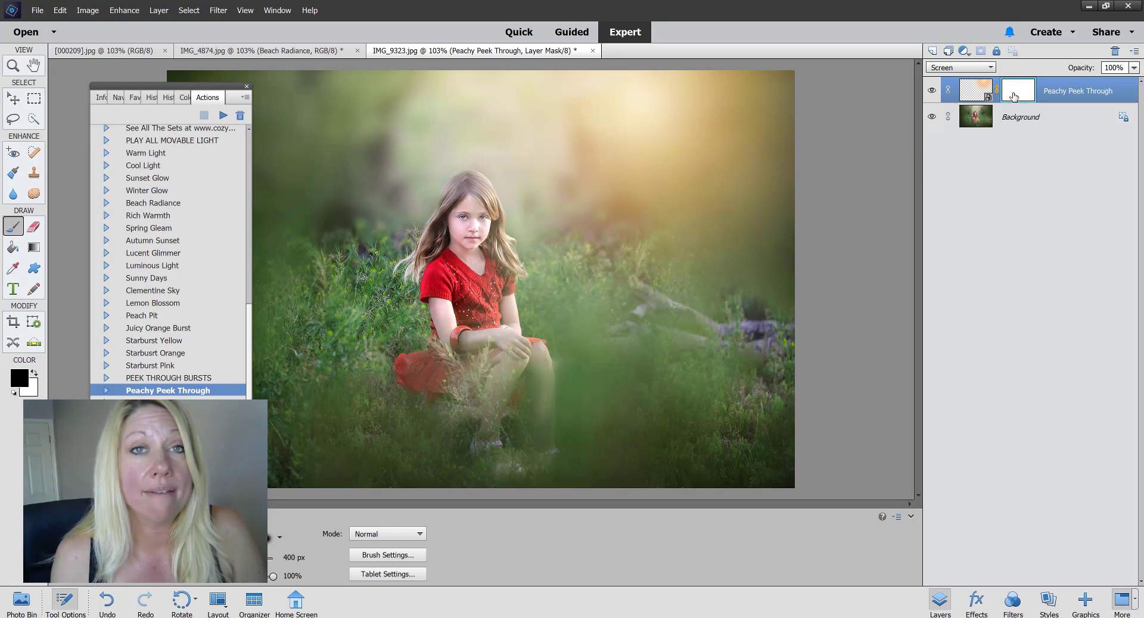
key("bracketleft")
key("bracketleft")
key("bracketleft")
key("bracketleft")
key("bracketleft")
key("bracketleft")
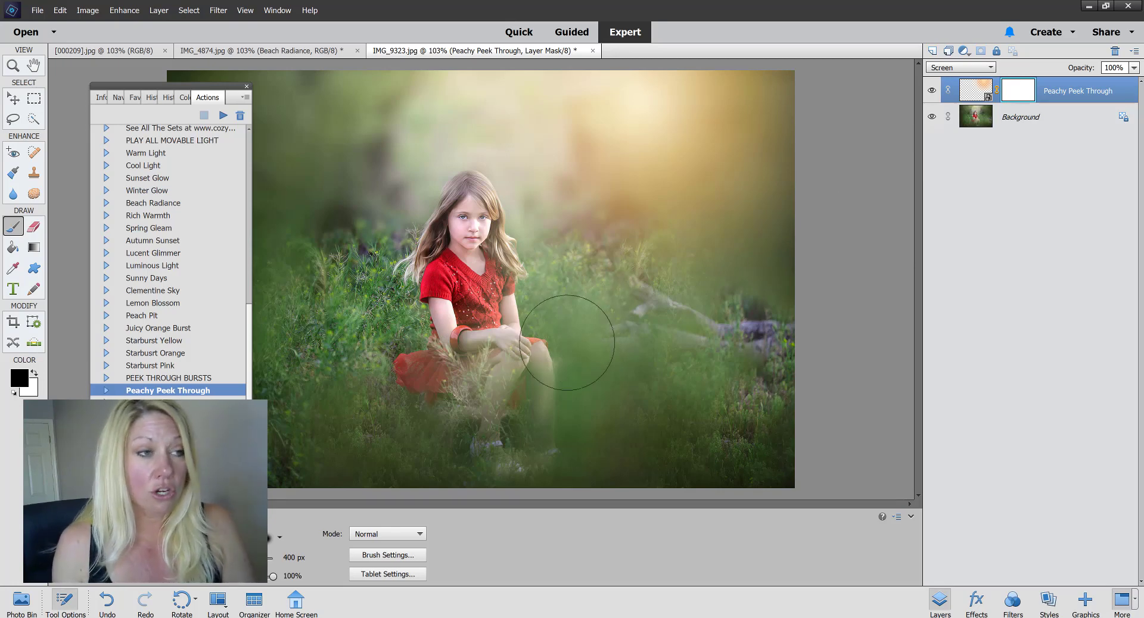
mouse_move(477, 190)
left_mouse_down()
mouse_move(483, 220)
mouse_move(465, 259)
mouse_move(495, 281)
mouse_move(475, 230)
mouse_move(449, 351)
mouse_move(480, 334)
mouse_move(436, 323)
left_mouse_up()
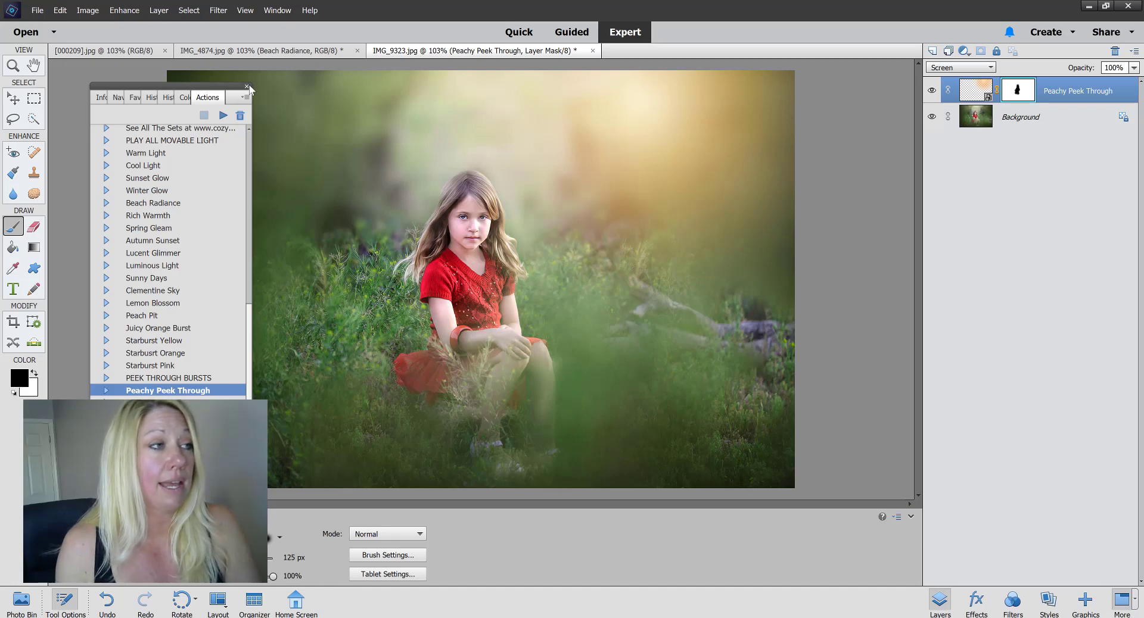
Step: Compare the peachy glow hidden and shown, then select the Right Rays action
left_click_drag(237, 88, 130, 97)
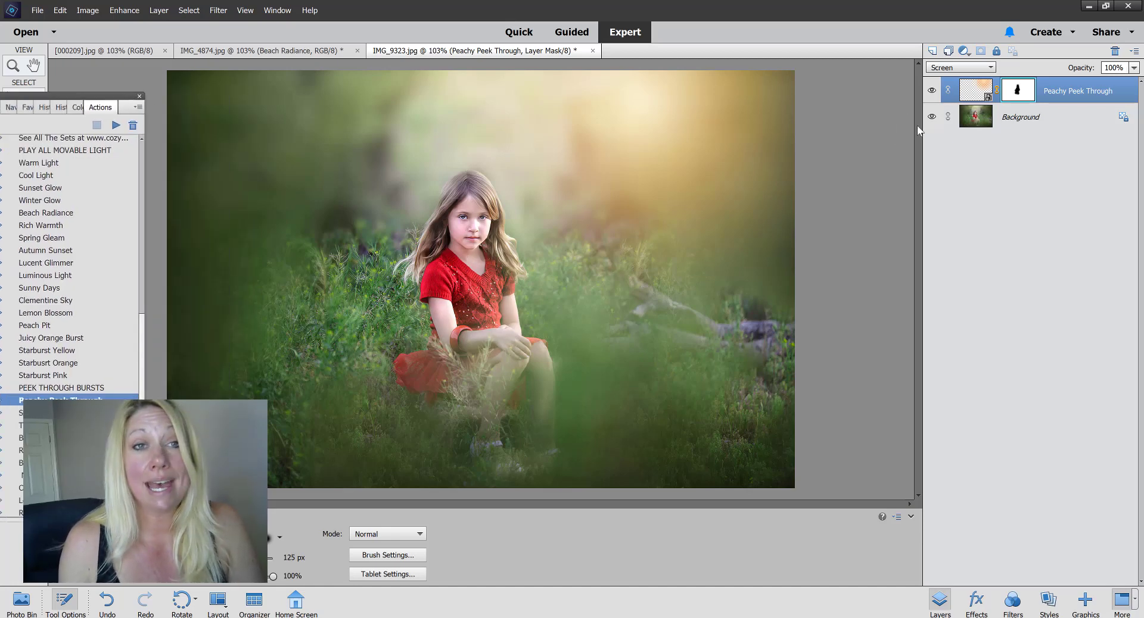
left_click(931, 92)
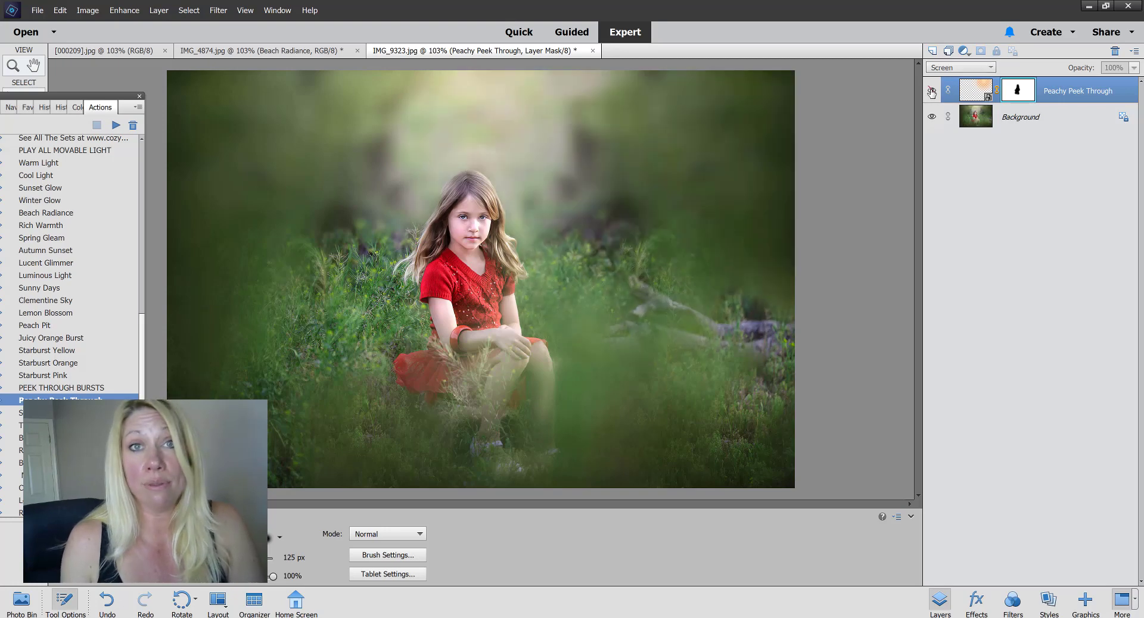
left_click(931, 91)
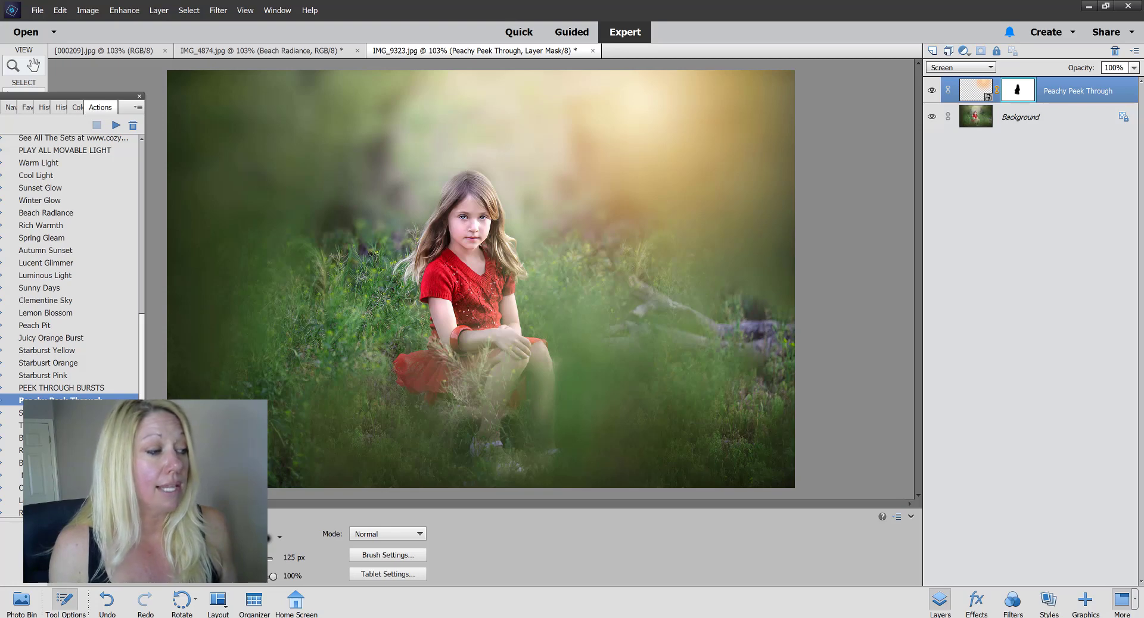
left_click(35, 513)
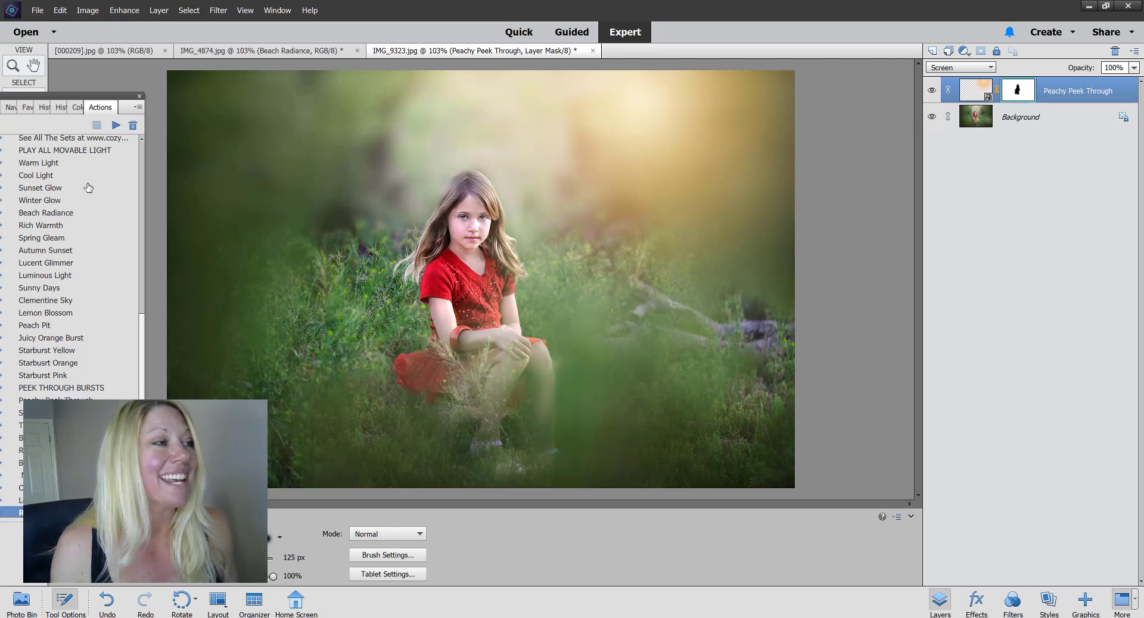
Step: Add the Right Rays layer and stretch it wider and taller, fanning from the upper right
left_click(117, 126)
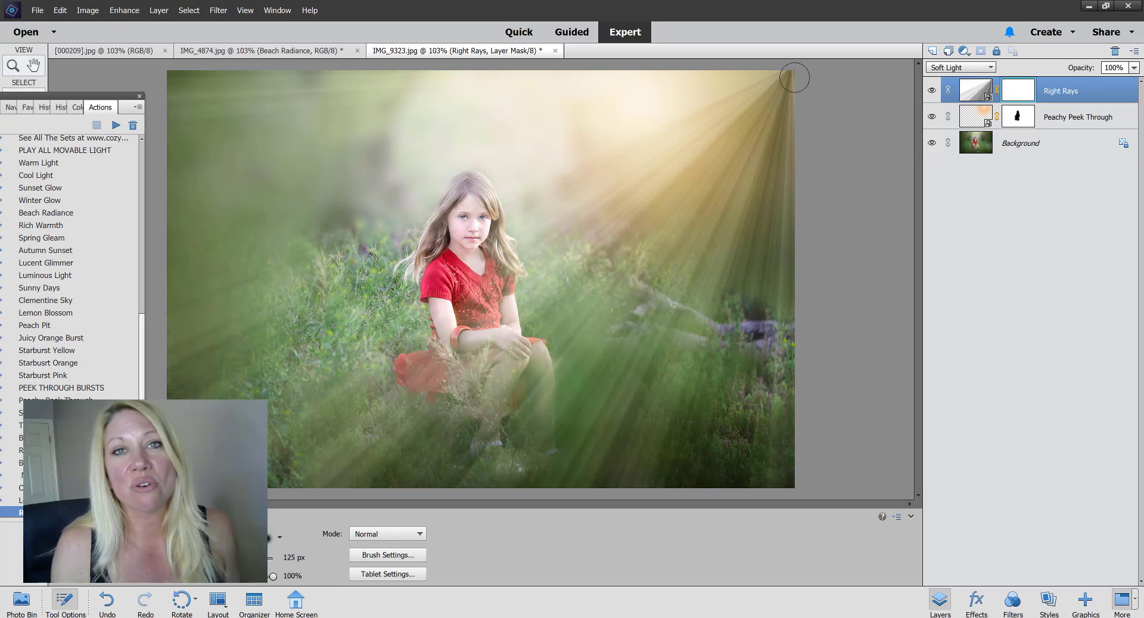
left_click(141, 97)
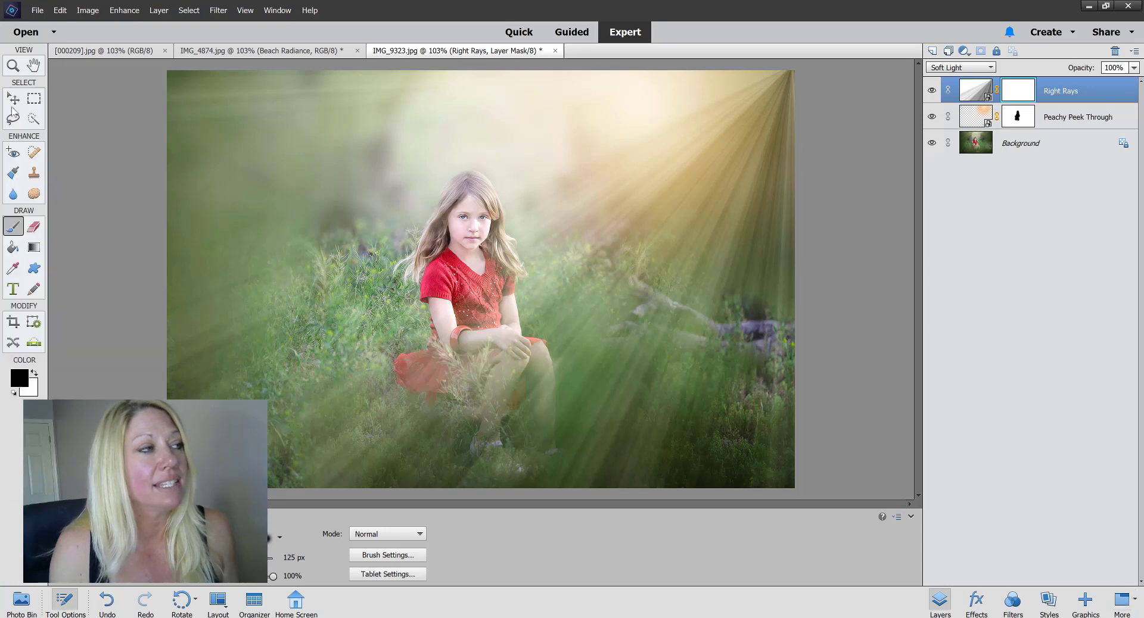
left_click(14, 97)
left_click_drag(731, 155, 710, 189)
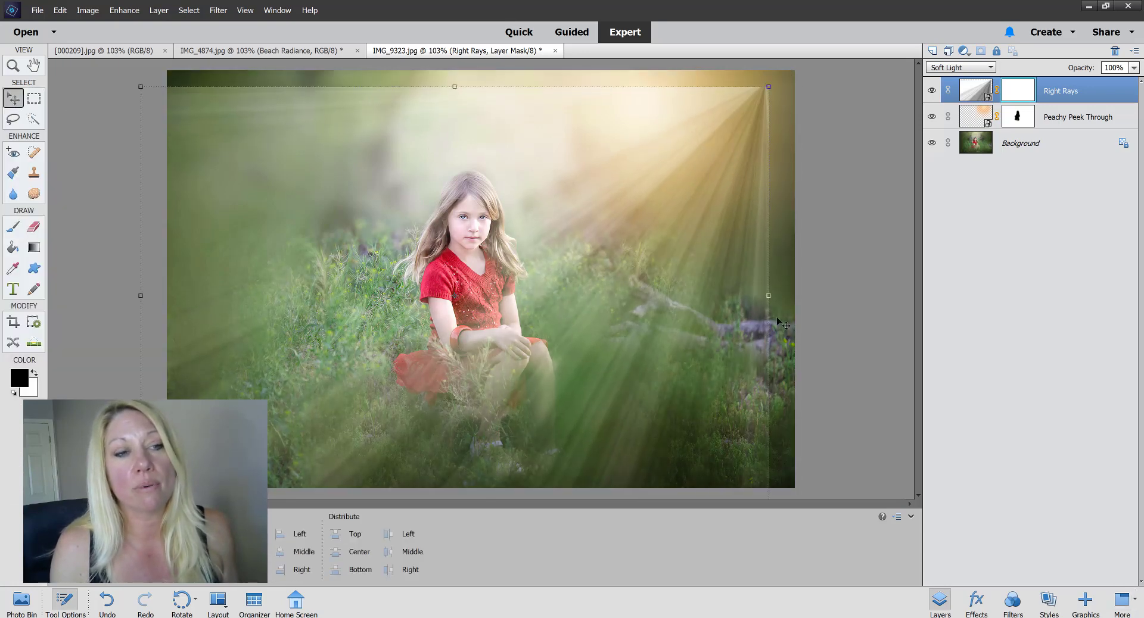
left_click_drag(769, 297, 826, 296)
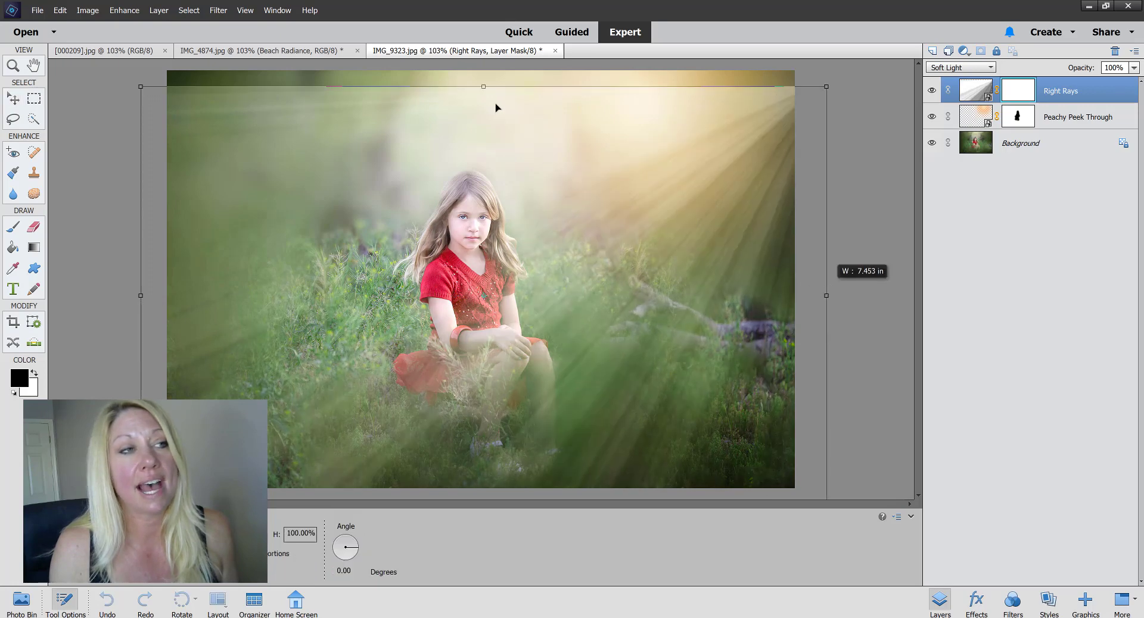
left_click_drag(485, 86, 481, 62)
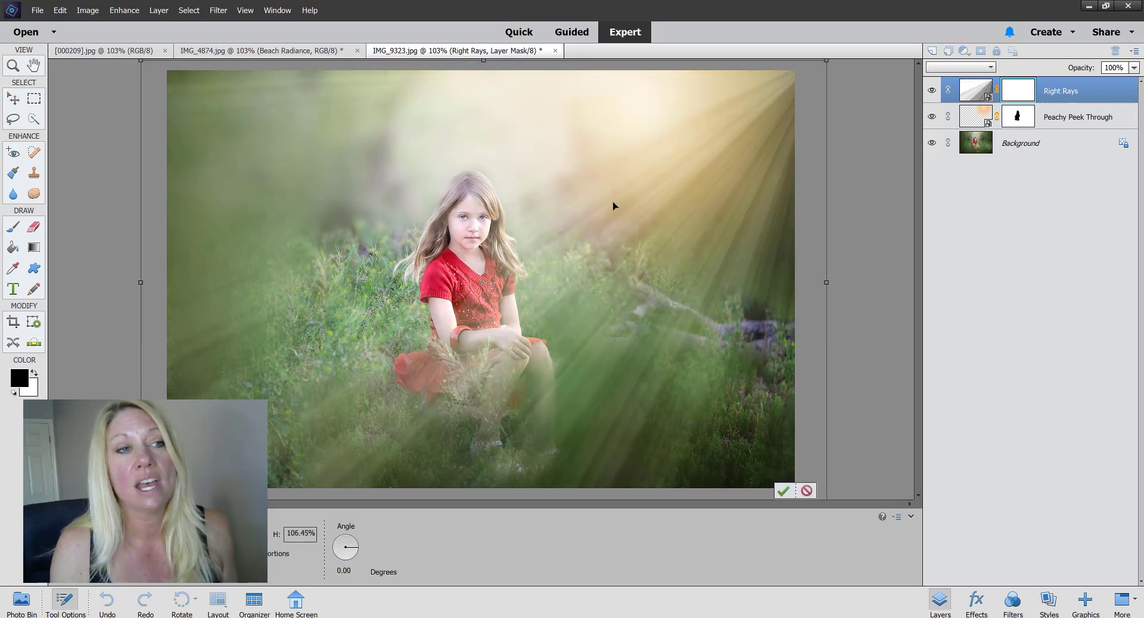
left_click_drag(613, 206, 524, 230)
left_click_drag(685, 308, 716, 309)
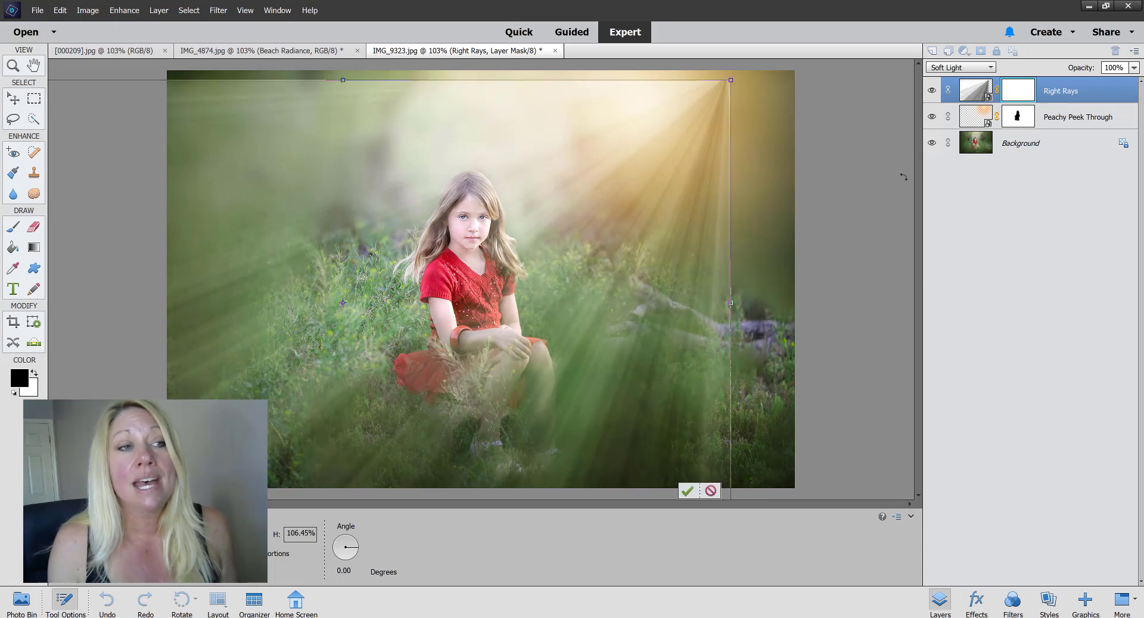
Step: Commit the rays' transform and set the Right Rays layer opacity to 64%
key("Return")
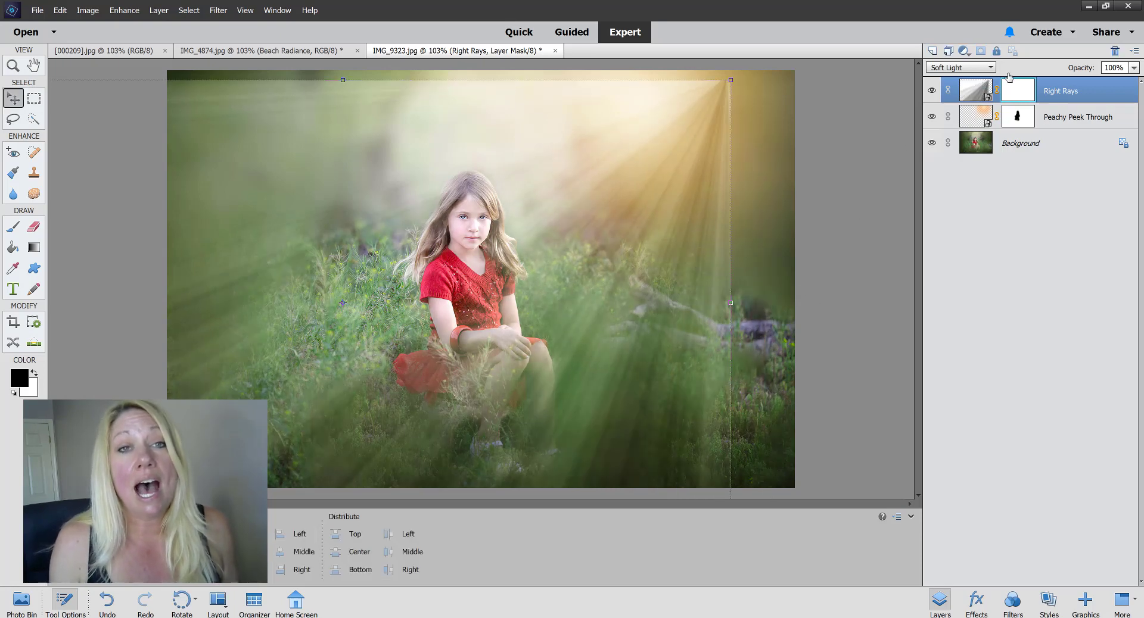
key("alt+comma")
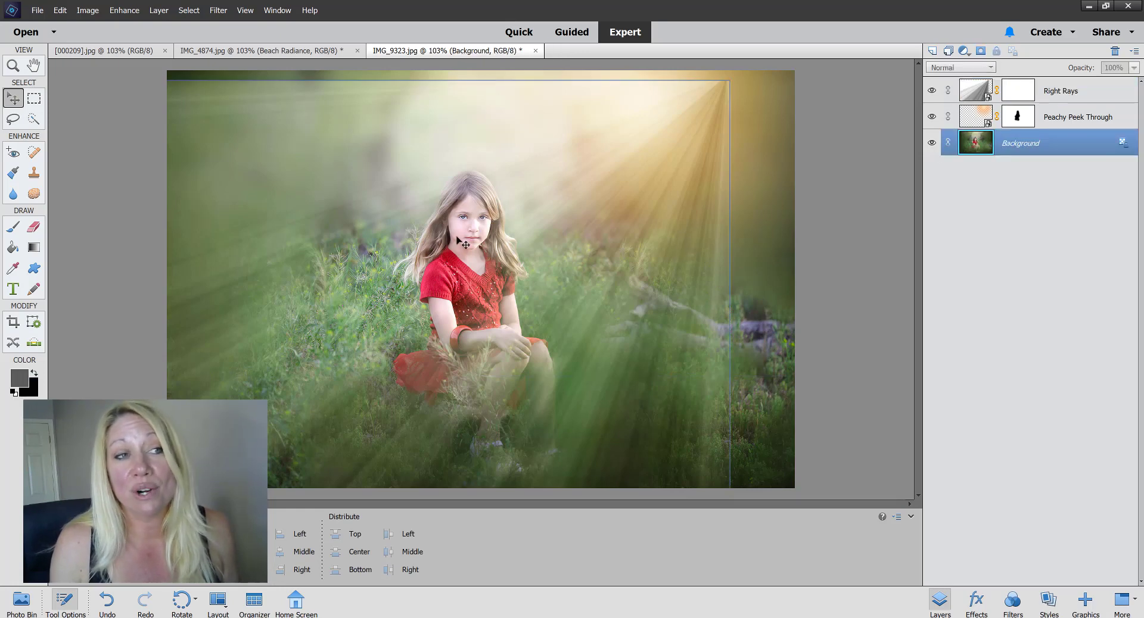
left_click(1065, 106)
left_click(1062, 95)
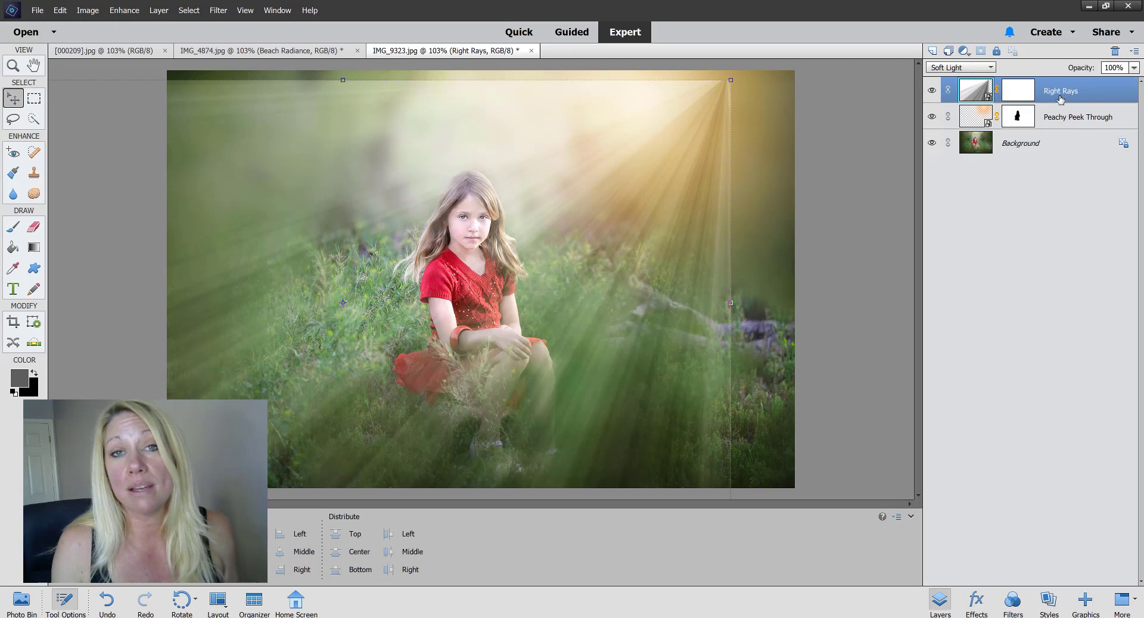
left_click(1134, 68)
left_click_drag(1131, 82, 1115, 90)
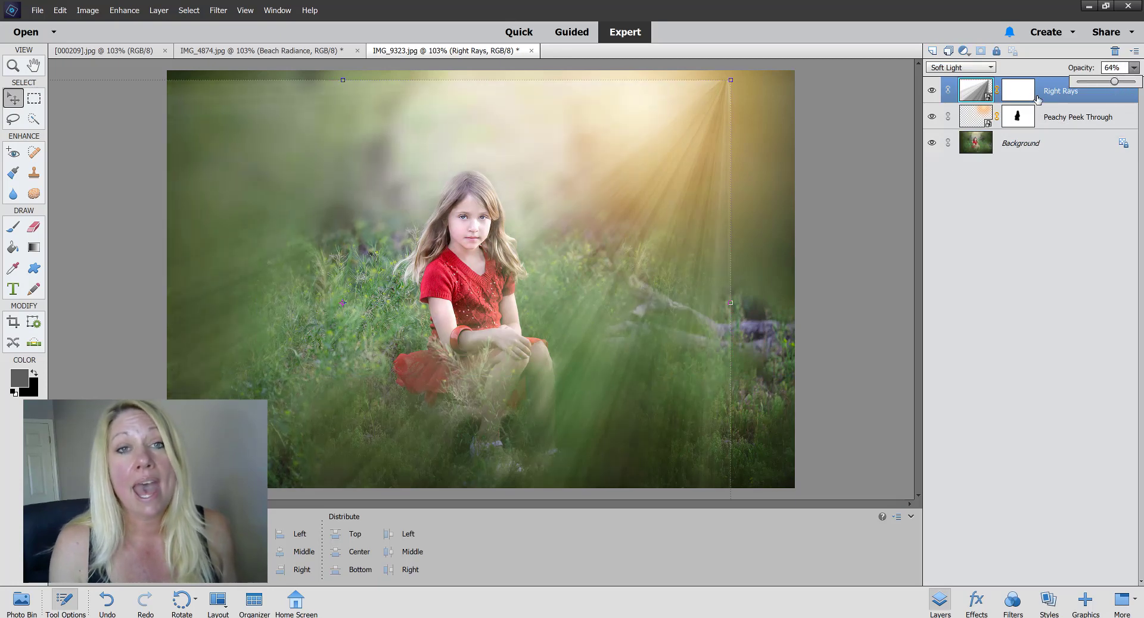
left_click(35, 374)
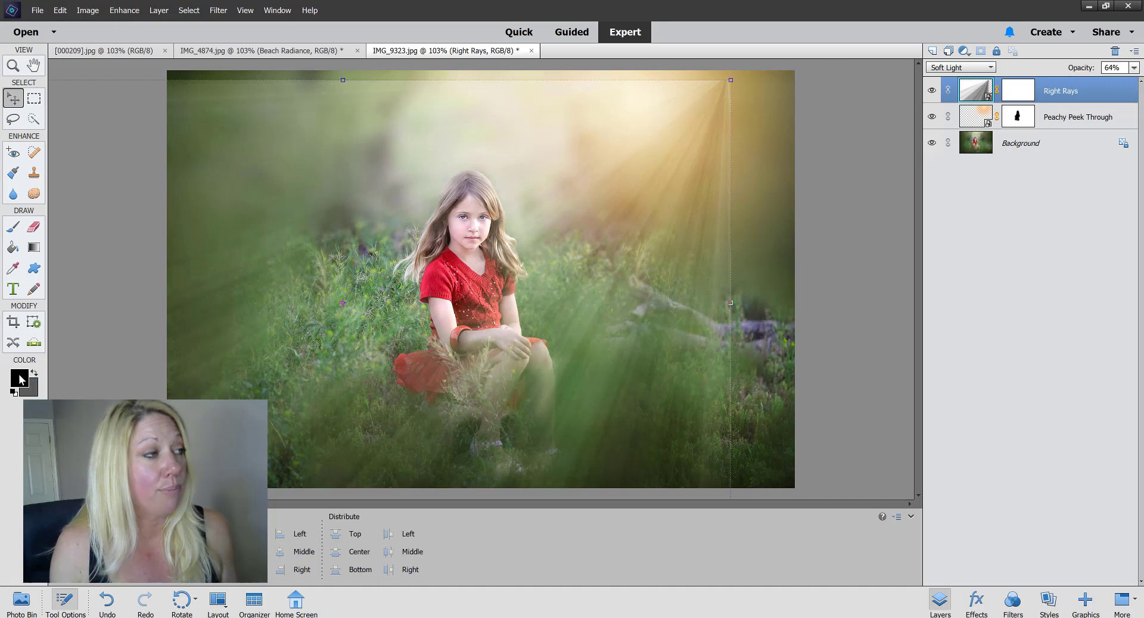
Step: Mask rays off the left, right edge and foreground at 600 px, then dim the right at 53%
left_click(13, 227)
mouse_move(250, 387)
left_mouse_down()
mouse_move(264, 322)
mouse_move(262, 270)
mouse_move(177, 128)
mouse_move(284, 58)
mouse_move(391, 35)
mouse_move(719, 21)
mouse_move(660, 20)
left_mouse_up()
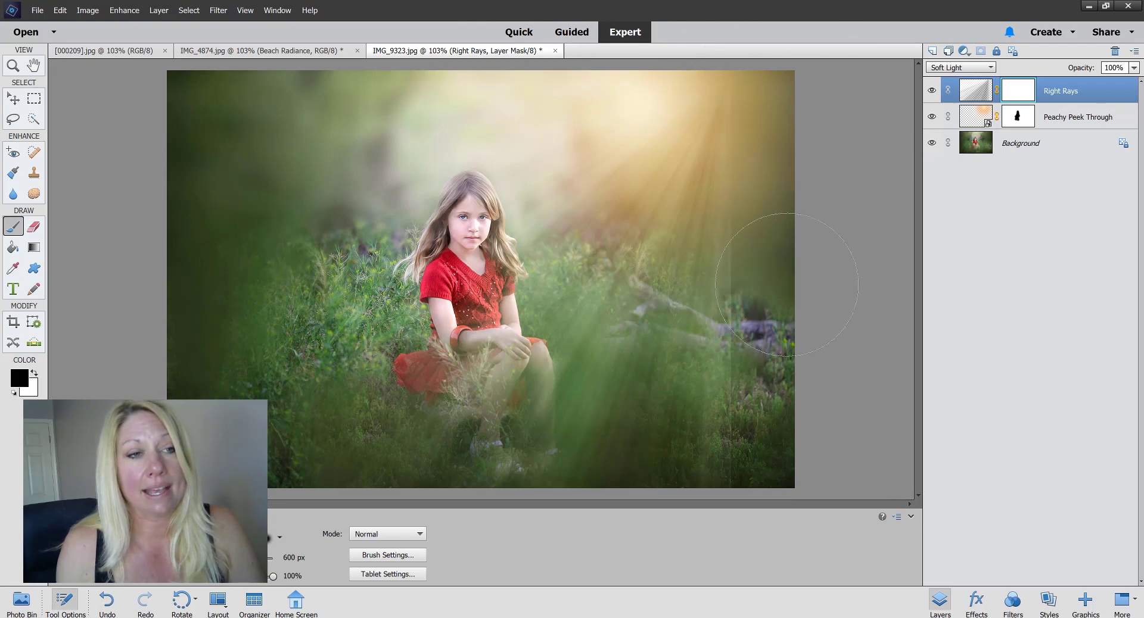
left_click_drag(794, 479, 768, 239)
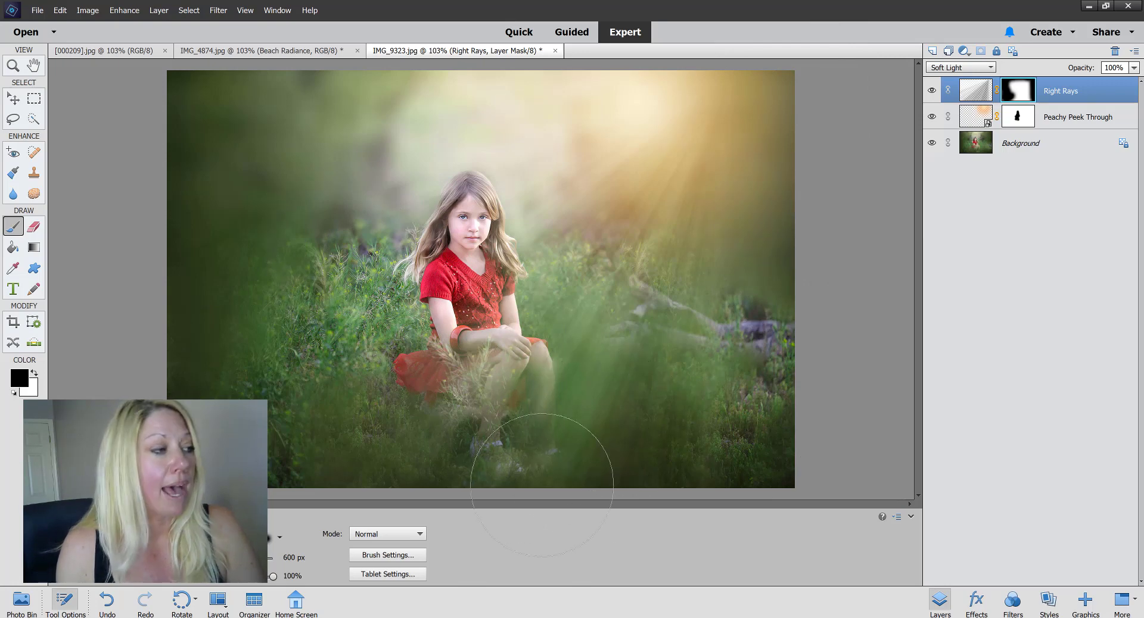
mouse_move(572, 433)
left_mouse_down()
mouse_move(571, 460)
mouse_move(532, 443)
mouse_move(420, 441)
left_mouse_up()
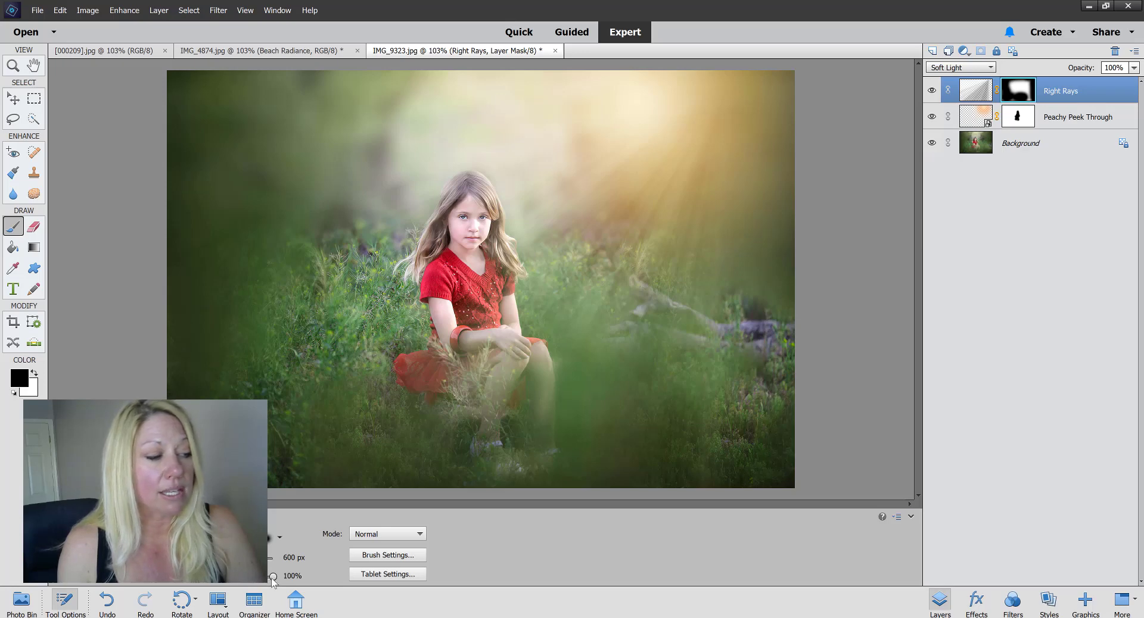
left_click_drag(272, 579, 249, 588)
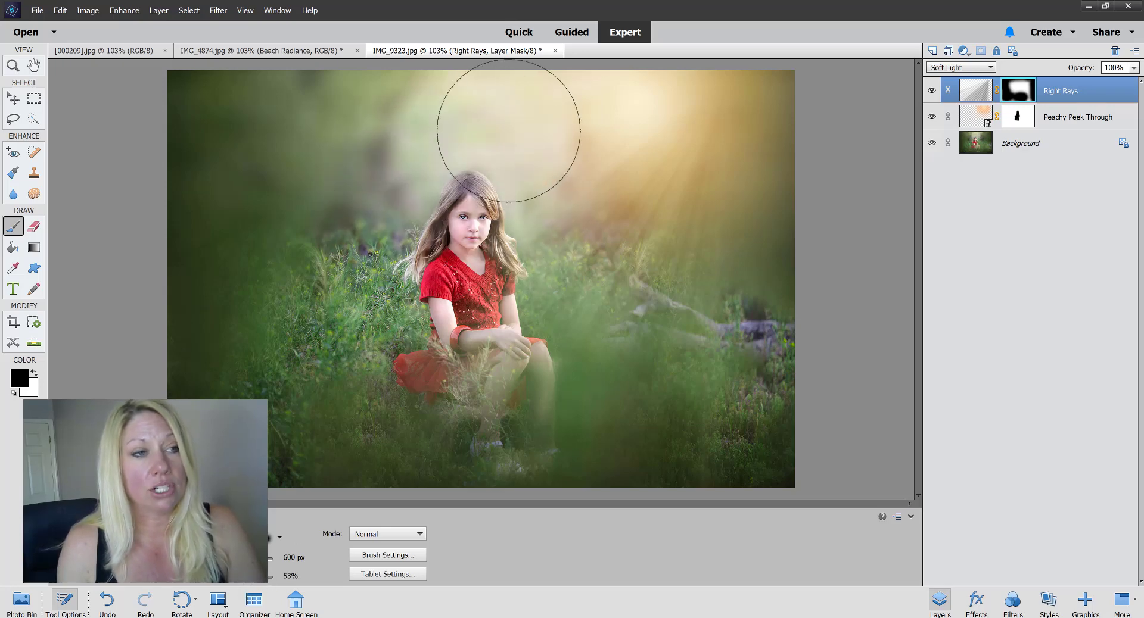
mouse_move(726, 299)
left_mouse_down()
mouse_move(772, 298)
mouse_move(714, 198)
mouse_move(632, 251)
left_mouse_up()
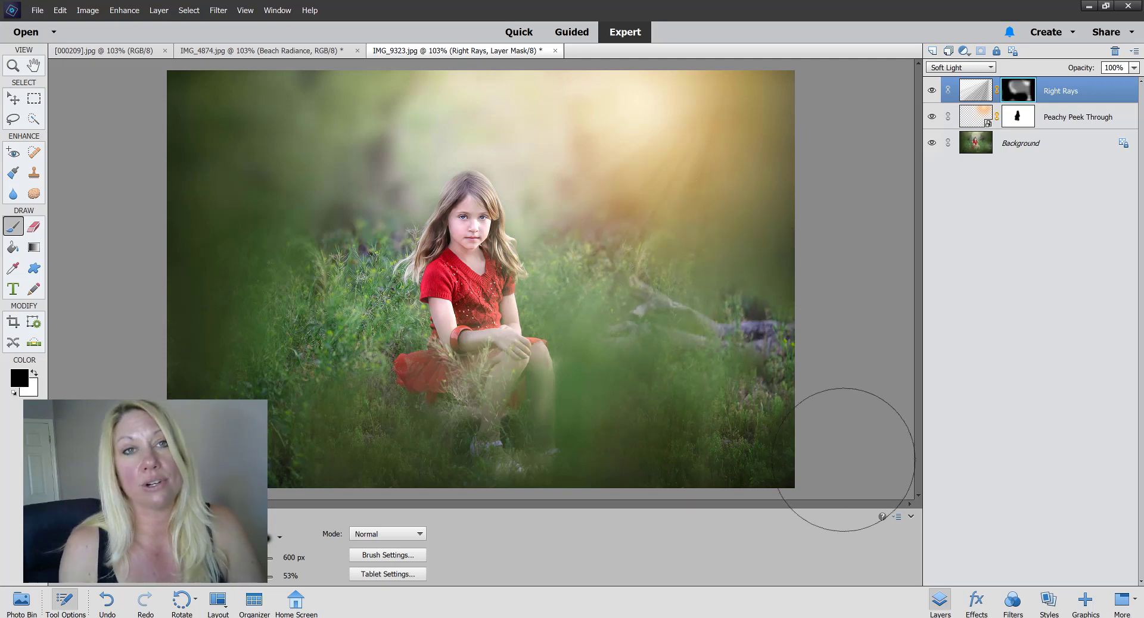